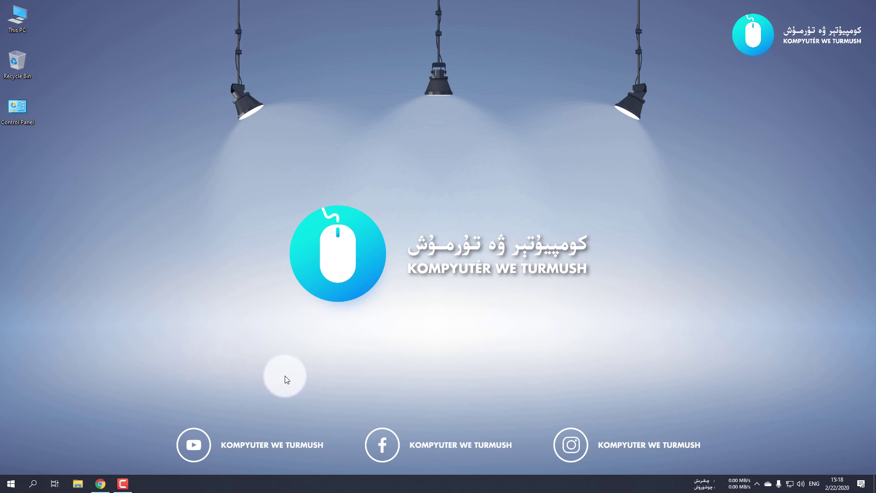
# Step: Switch to Chrome and search Google for "sony viewer"
pyautogui.click(99, 483)
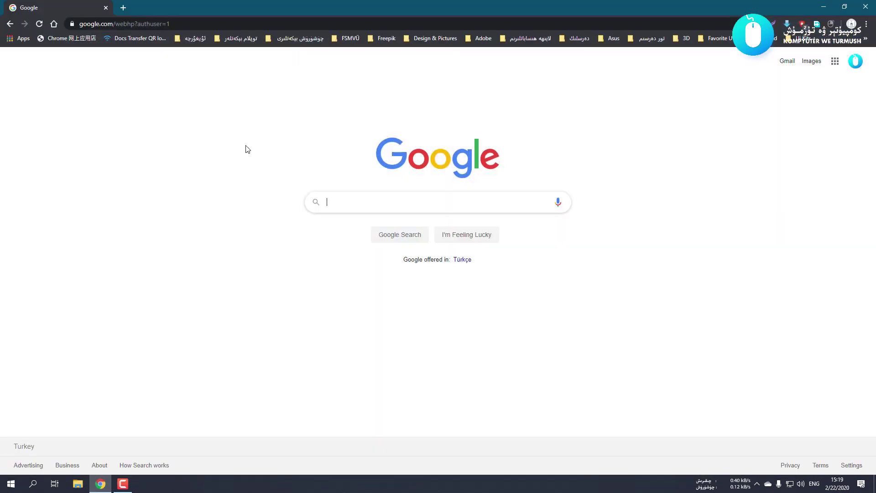
pyautogui.click(405, 201)
pyautogui.write('sony')
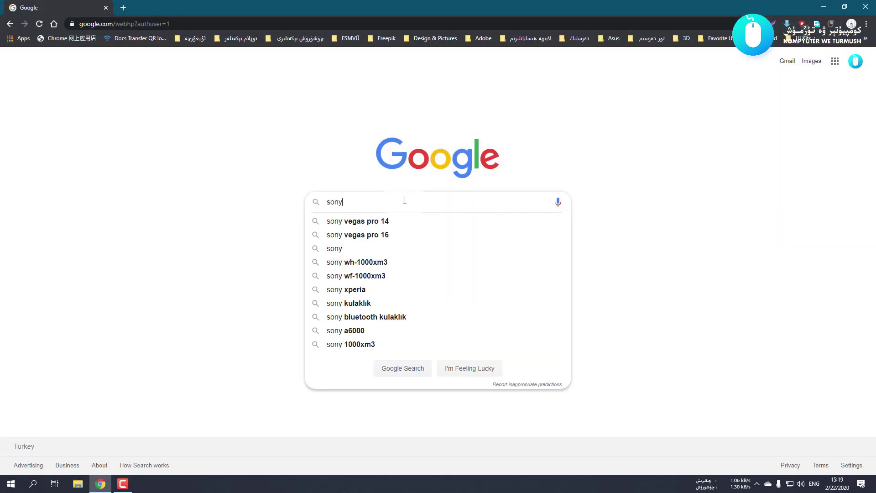
pyautogui.write(' vie')
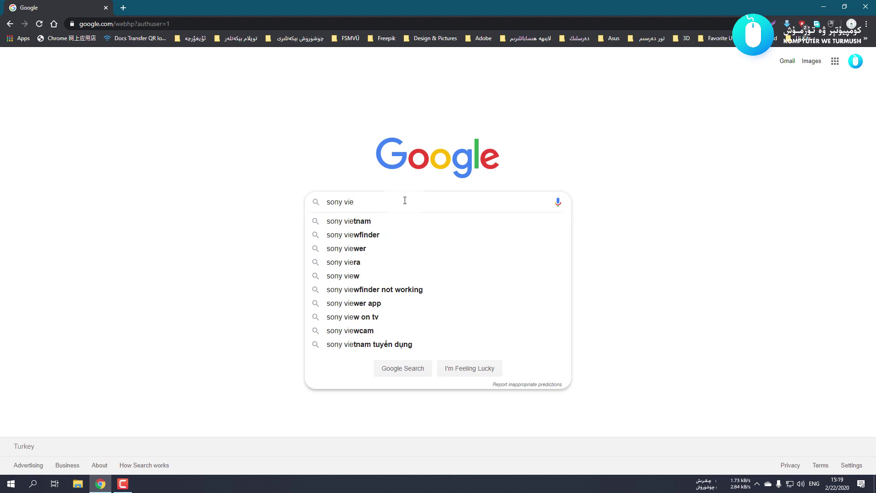
pyautogui.press('Down')
pyautogui.press('Down')
pyautogui.press('Down')
pyautogui.press('Return')
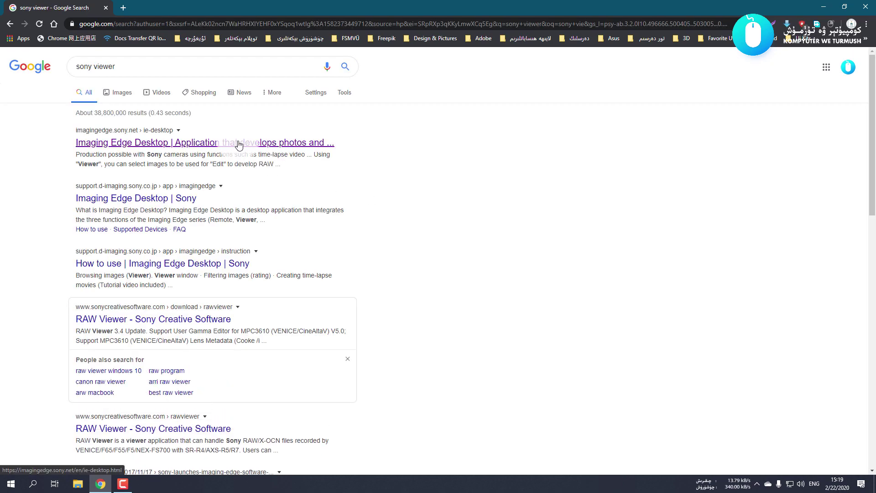
# Step: Open the Imaging Edge Desktop search result from imagingedge.sony.net and highlight the product name on the page
pyautogui.click(238, 143)
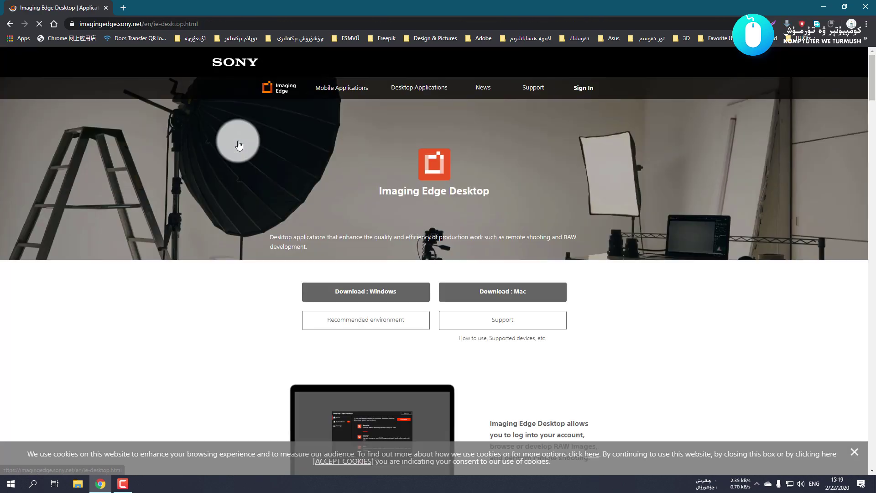
pyautogui.tripleClick(381, 190)
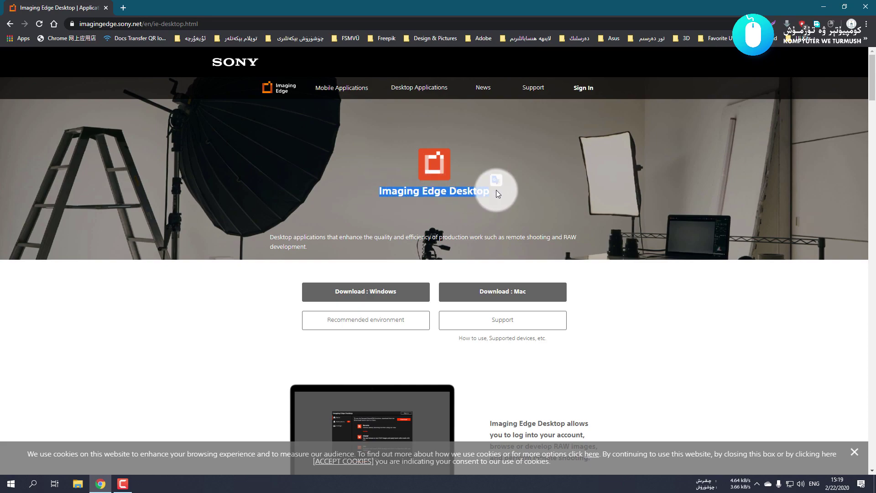
pyautogui.scroll(-3, 496, 190)
pyautogui.scroll(3, 497, 191)
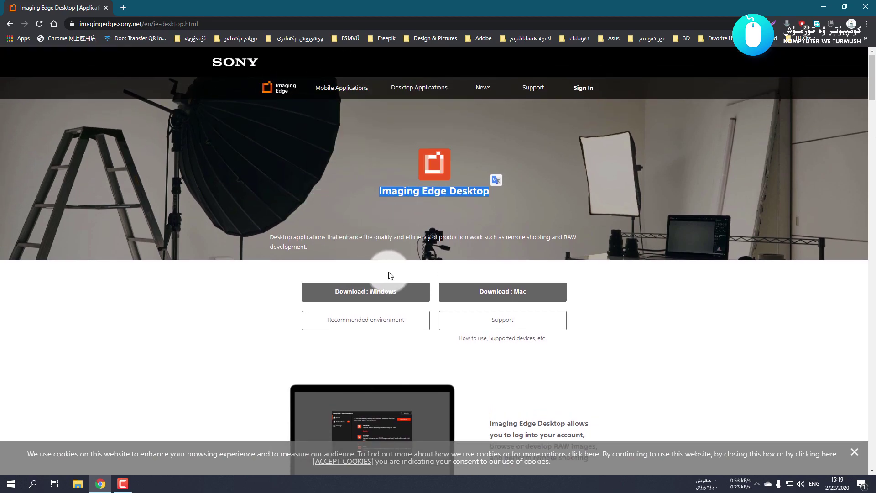
# Step: Download the Windows installer ied_1_0_00.exe to the Desktop folder with Free Download Manager
pyautogui.click(369, 299)
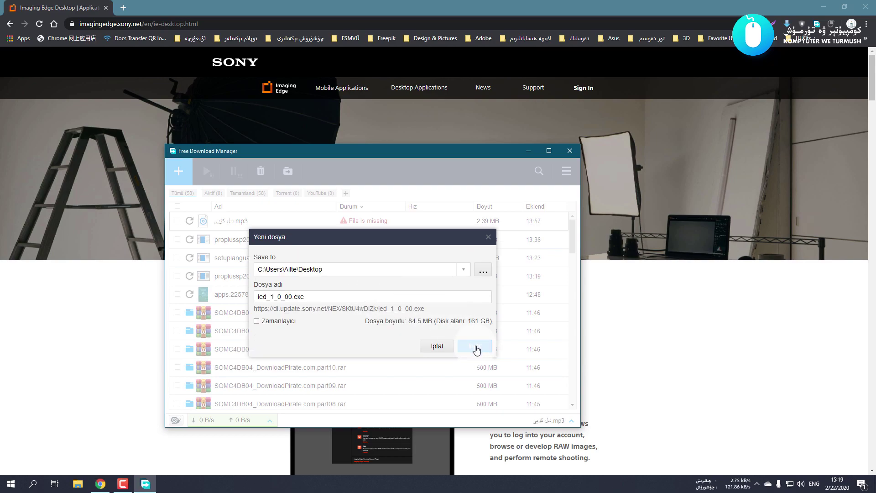
pyautogui.click(475, 347)
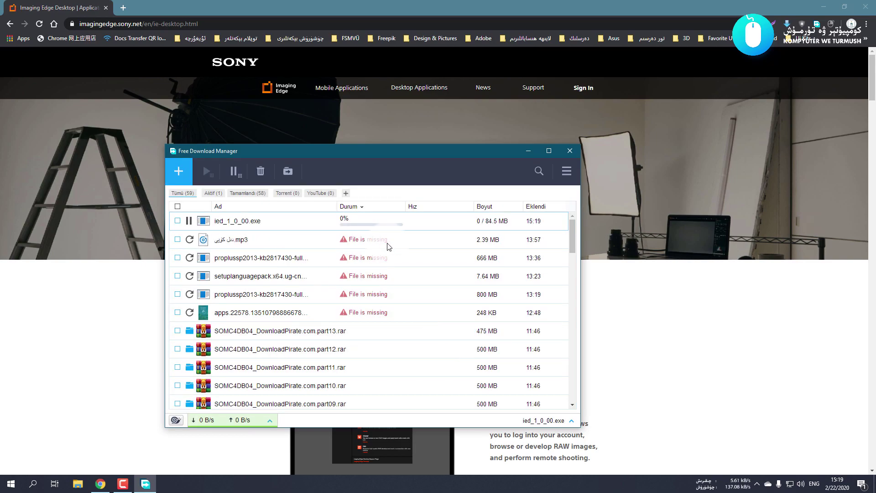
pyautogui.moveTo(434, 166); pyautogui.dragTo(461, 167)
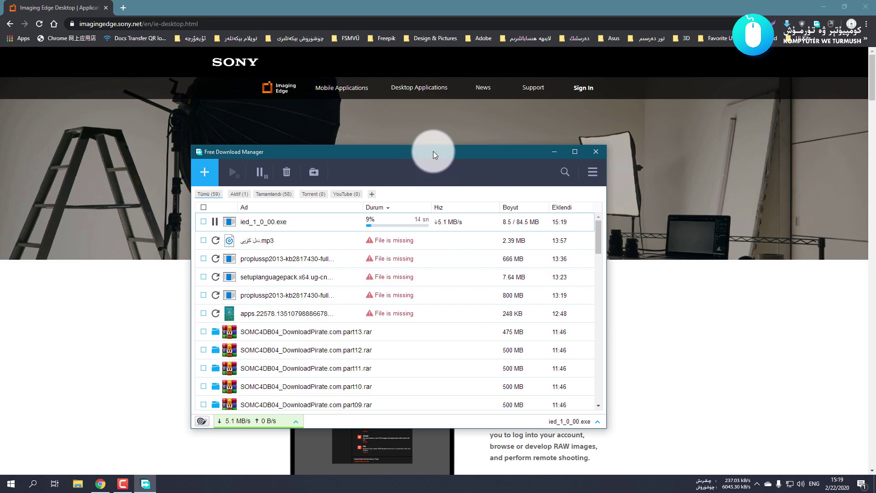
# Step: Search in a new browser tab for the channel name "كومپيۇتېر ۋە تۇرمۇش", typed in the Uyghur keyboard layout
pyautogui.click(123, 8)
pyautogui.press('super+space')
pyautogui.press('super+space')
pyautogui.press('super+space')
pyautogui.write('ك')
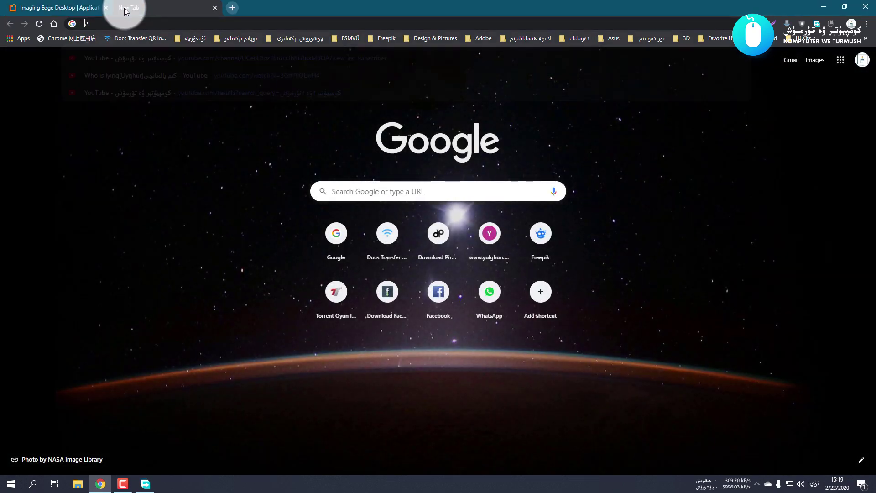
pyautogui.write('ومپ')
pyautogui.press('Down')
pyautogui.press('Return')
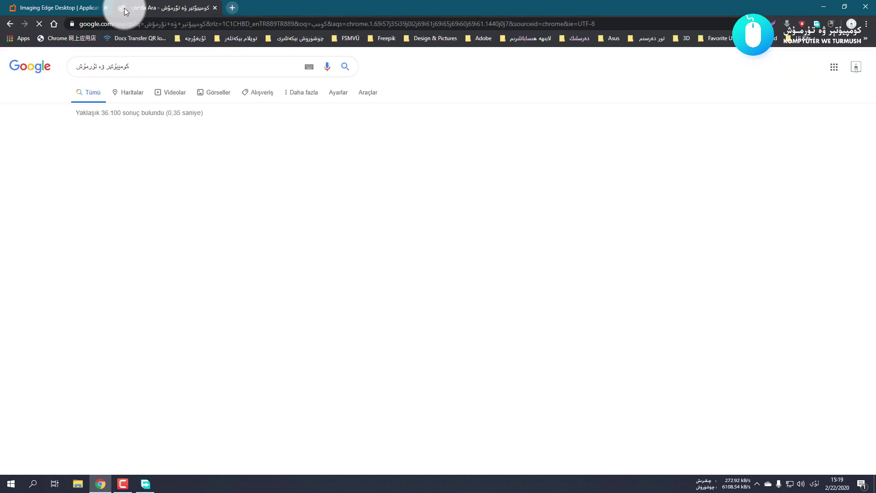
# Step: Open the Kompyuter we turmush YouTube channel through its intro video, look over its uploads, and return to the Imaging Edge Desktop page
pyautogui.click(106, 283)
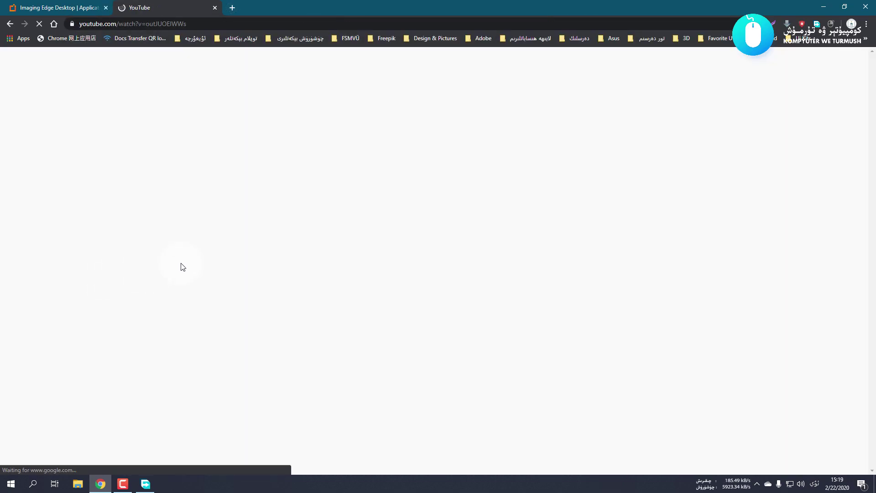
pyautogui.click(213, 241)
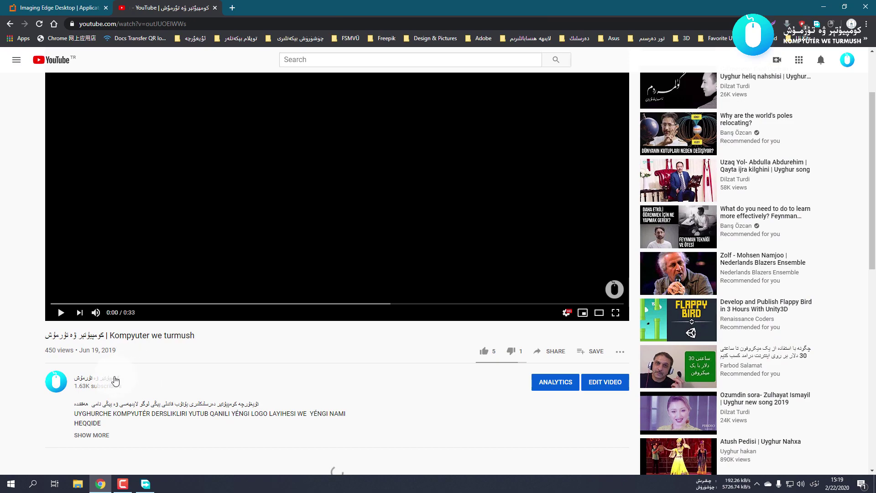
pyautogui.click(116, 381)
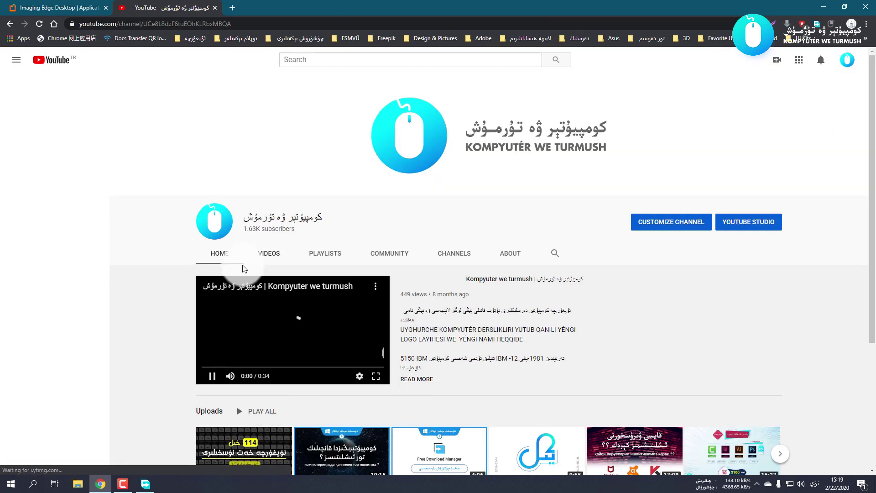
pyautogui.scroll(-3, 333, 318)
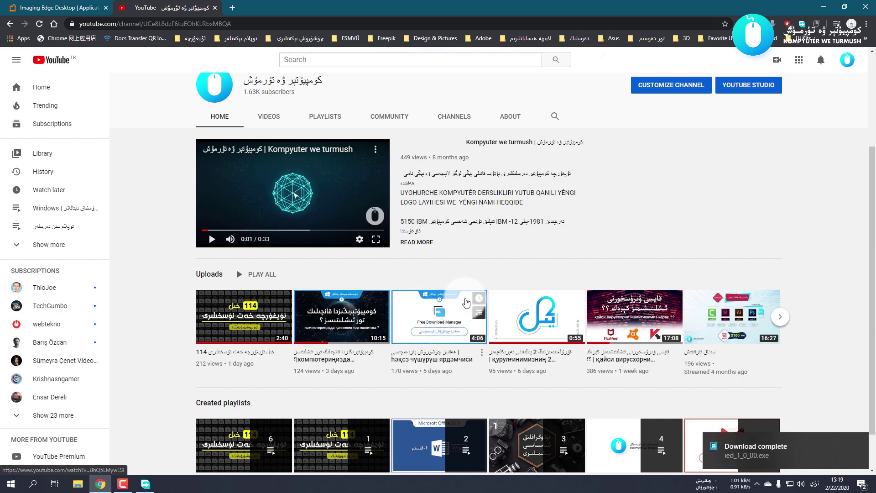
pyautogui.click(59, 8)
pyautogui.click(412, 186)
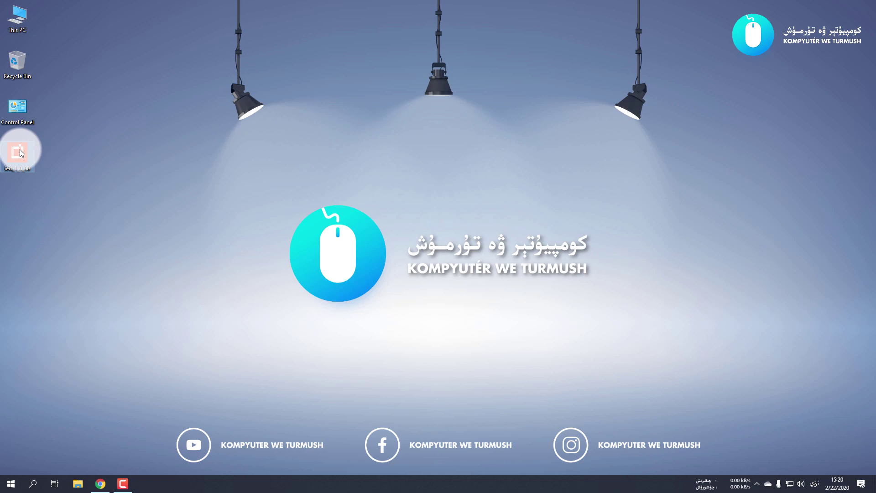
# Step: Run the ied_1_0_00 installer from the desktop and choose English as the installation language
pyautogui.doubleClick(20, 149)
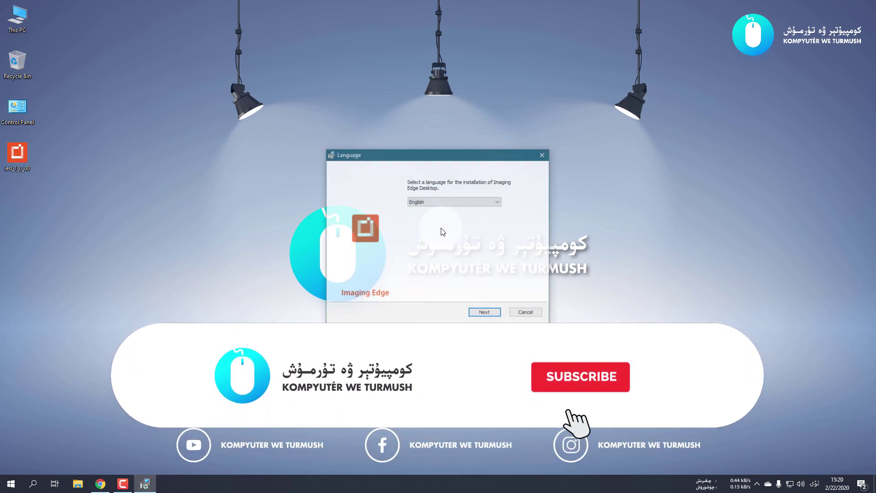
pyautogui.click(487, 314)
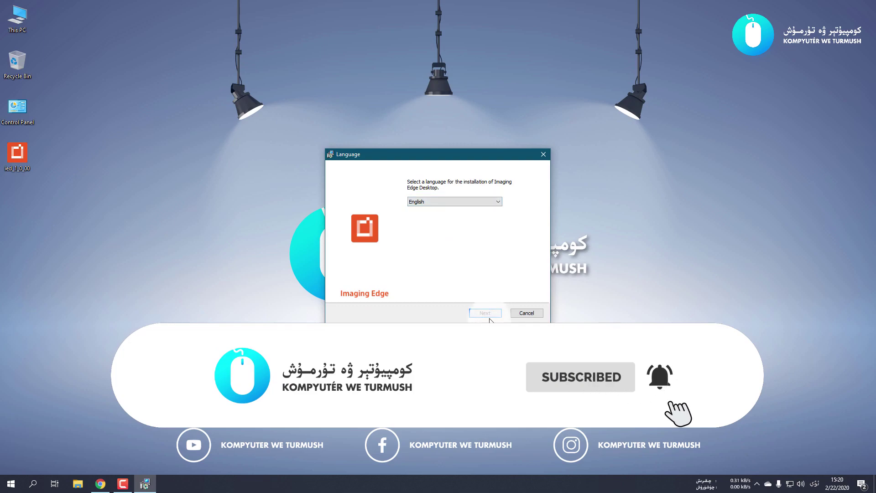
pyautogui.click(481, 203)
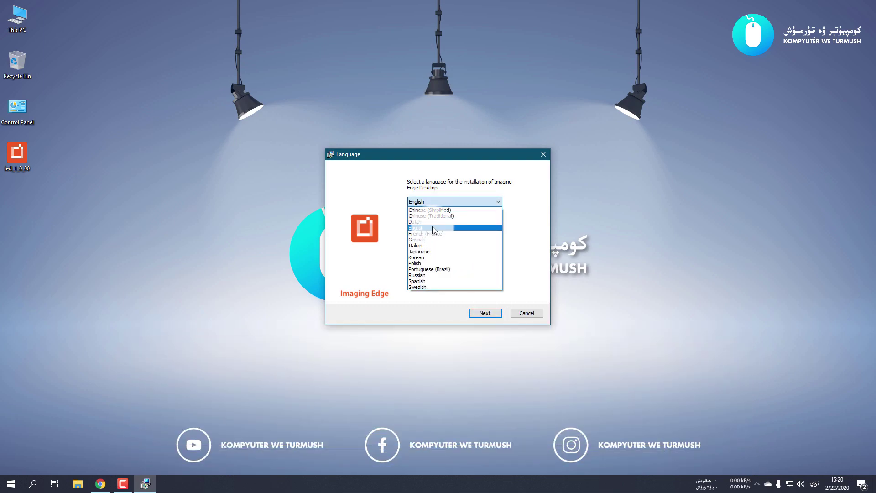
pyautogui.click(433, 228)
pyautogui.click(485, 313)
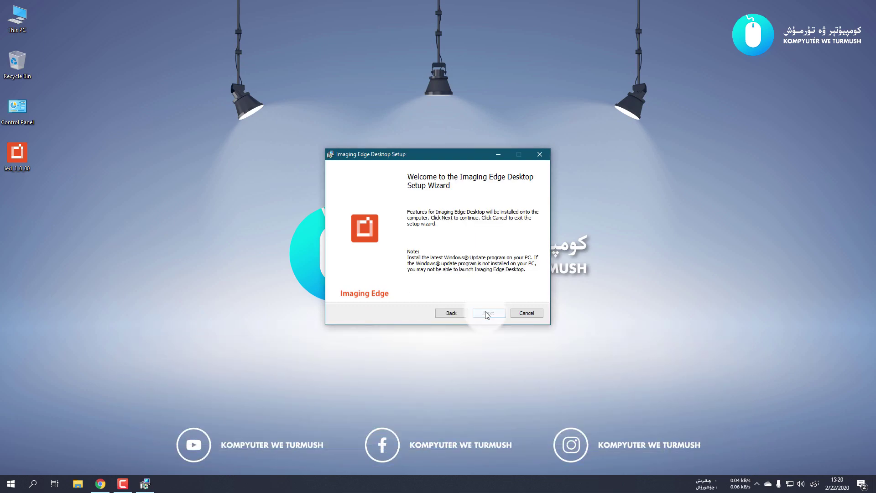
# Step: Proceed past the setup welcome page and agree to the license agreement and the privacy policy
pyautogui.click(488, 314)
pyautogui.click(340, 292)
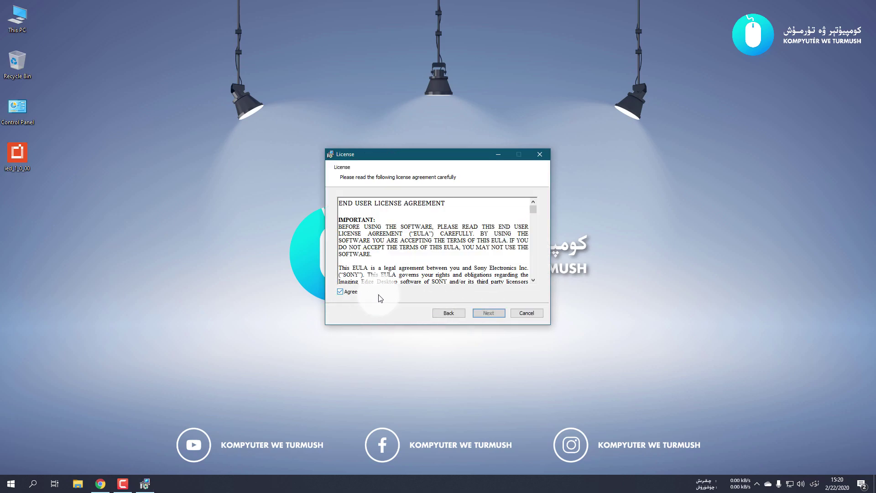
pyautogui.click(486, 315)
pyautogui.click(350, 291)
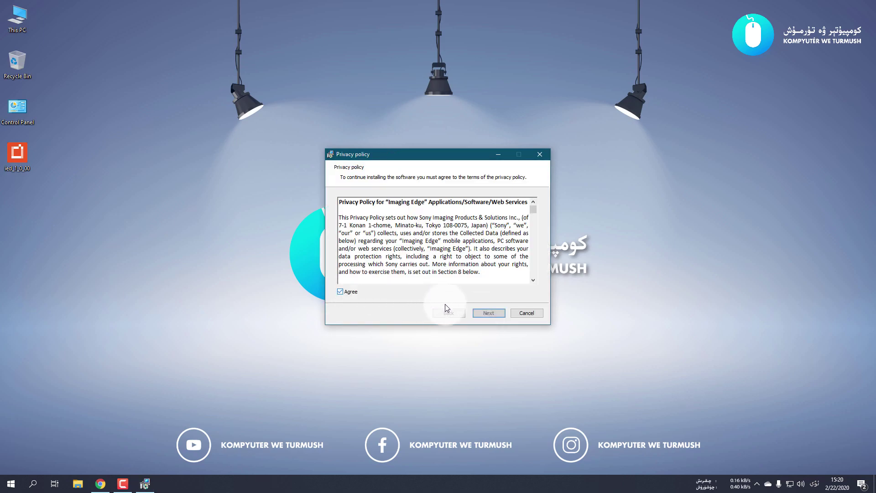
pyautogui.click(485, 314)
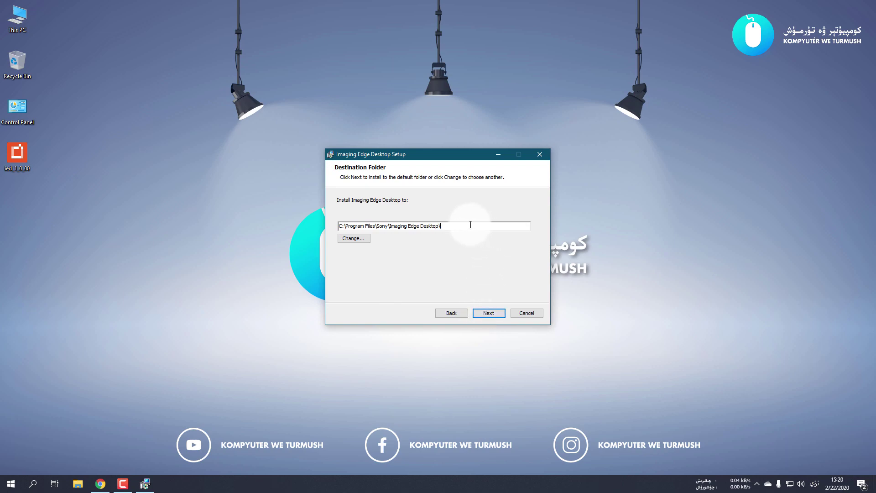
# Step: Install Imaging Edge Desktop to C:\Program Files\Sony\Imaging Edge Desktop\ and finish the setup wizard
pyautogui.moveTo(469, 225); pyautogui.dragTo(314, 225)
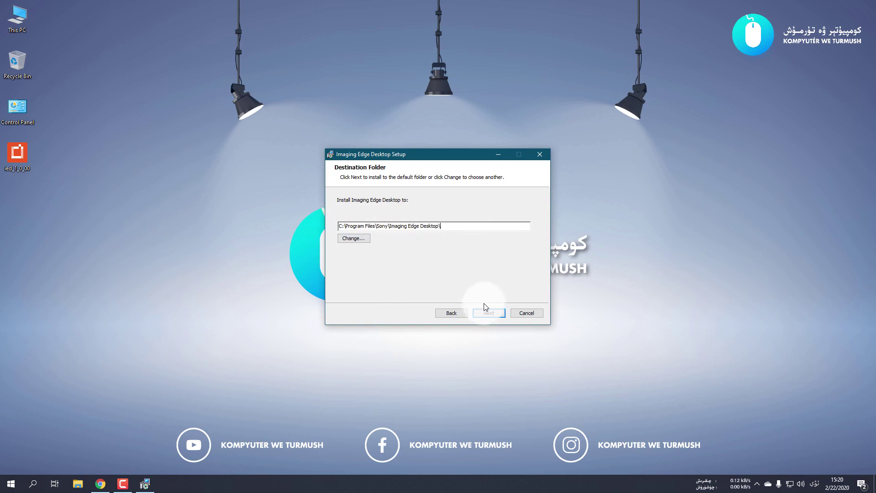
pyautogui.click(490, 316)
pyautogui.click(491, 315)
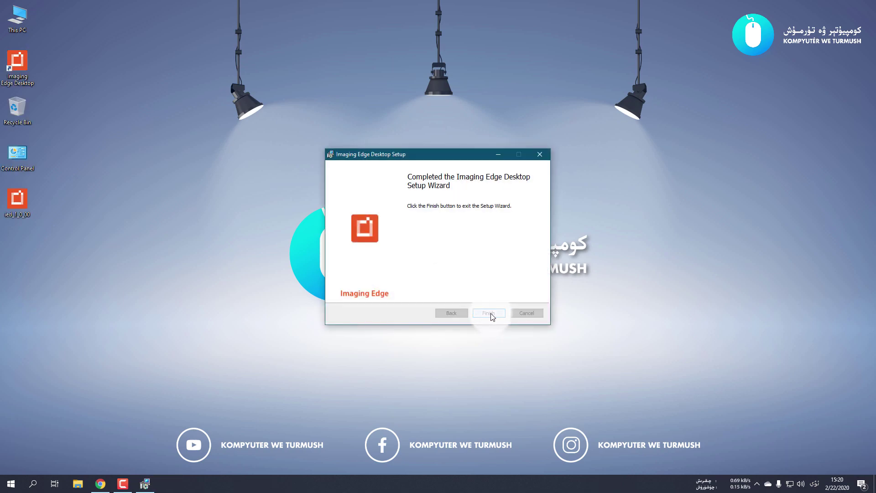
pyautogui.click(489, 313)
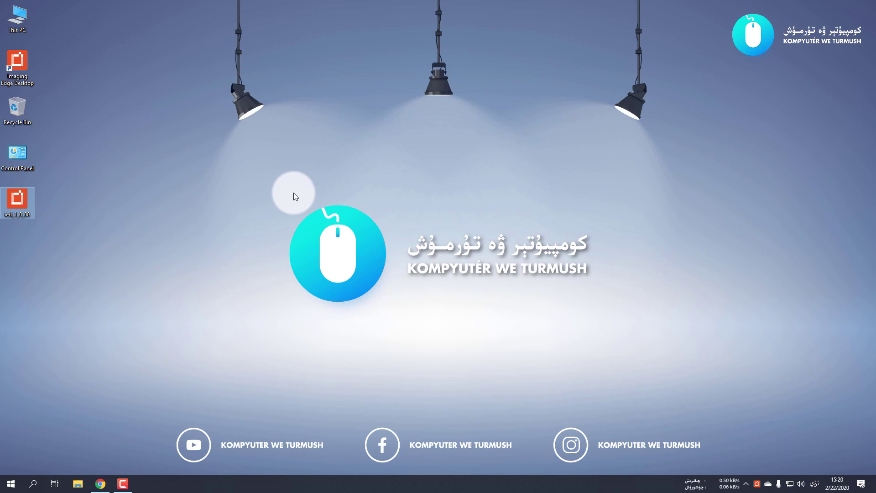
# Step: Launch Imaging Edge Desktop from the recently added programs in the list of all apps
pyautogui.click(11, 484)
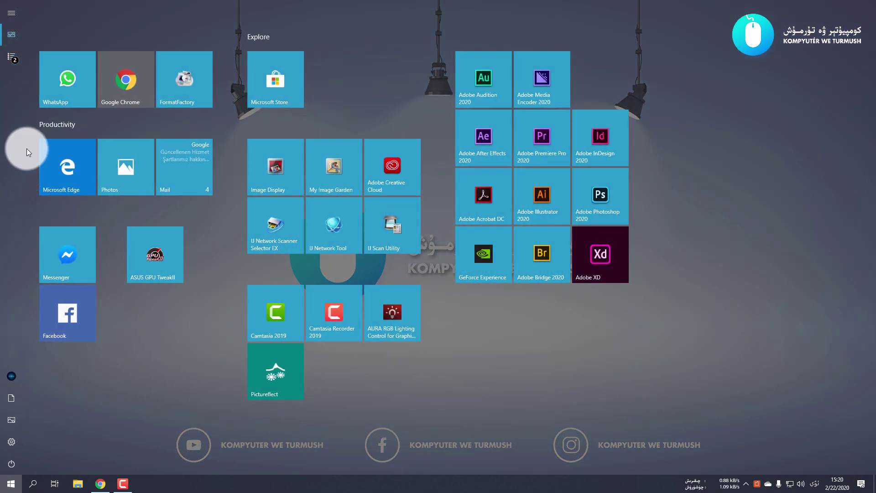
pyautogui.click(11, 56)
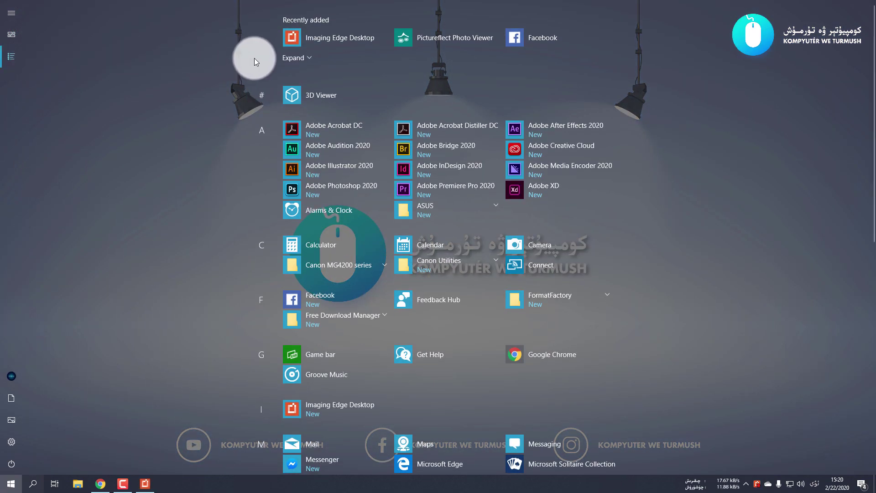
pyautogui.click(292, 57)
pyautogui.click(327, 39)
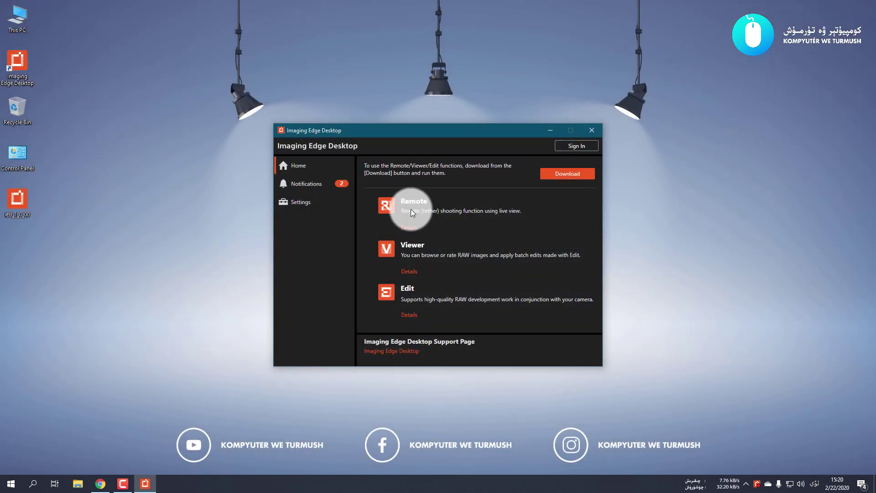
# Step: Download the Remote/Viewer/Edit installer from Imaging Edge Desktop and save it to the Desktop as IE201_1910a
pyautogui.moveTo(424, 132); pyautogui.dragTo(397, 109)
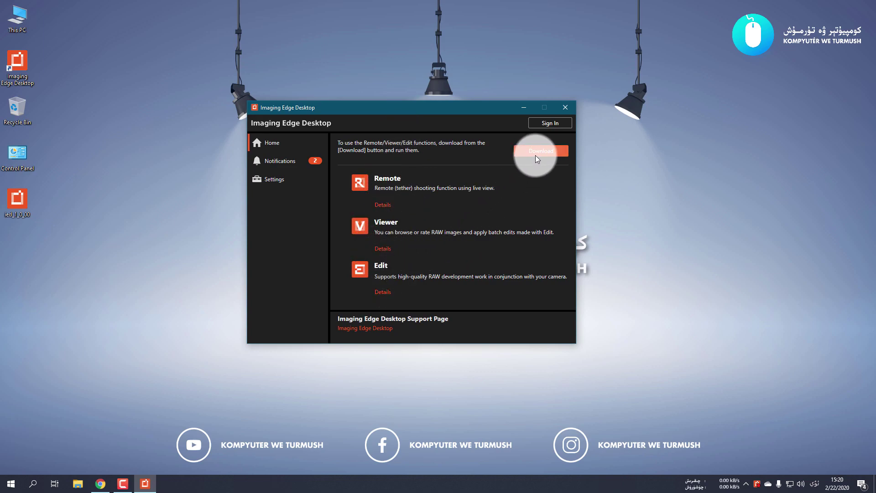
pyautogui.click(551, 152)
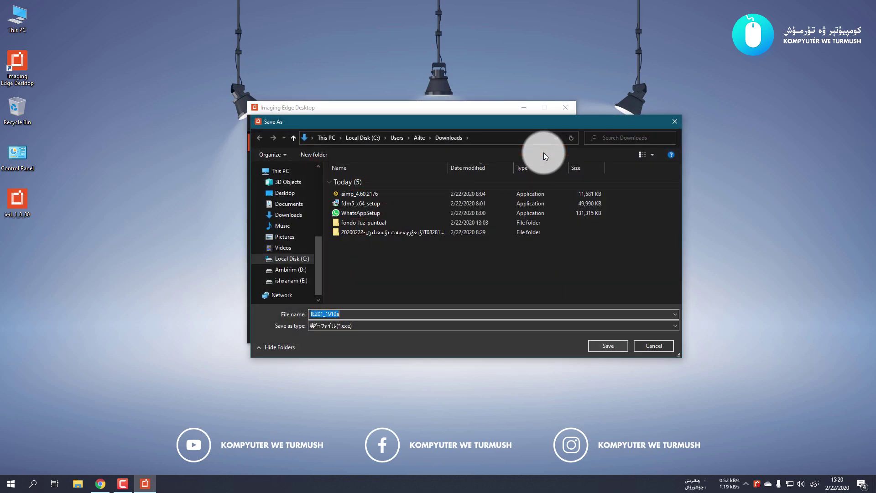
pyautogui.scroll(5, 287, 224)
pyautogui.click(287, 186)
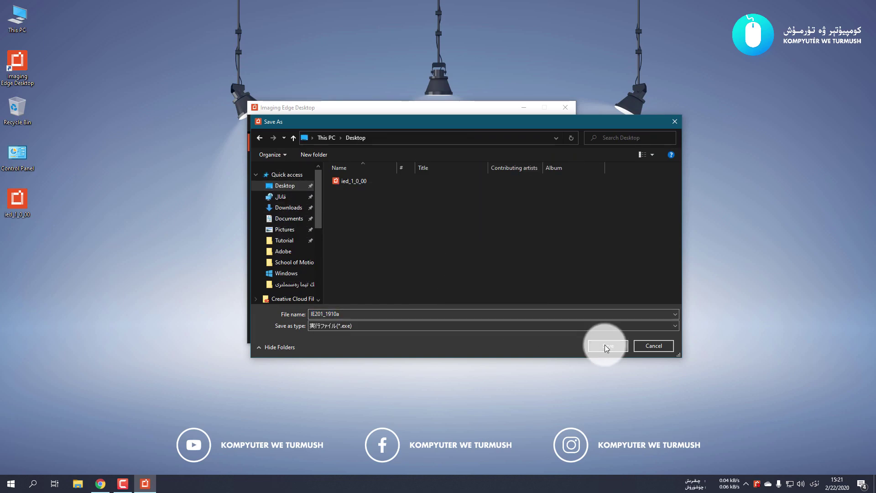
pyautogui.click(605, 346)
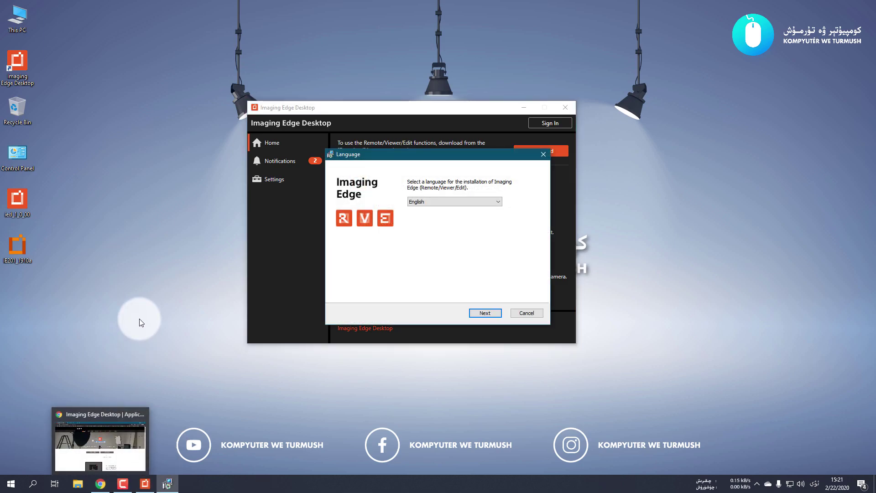
# Step: Switch to Chrome, look through the uploads and playlists on the open YouTube channel, and minimize the browser
pyautogui.click(101, 483)
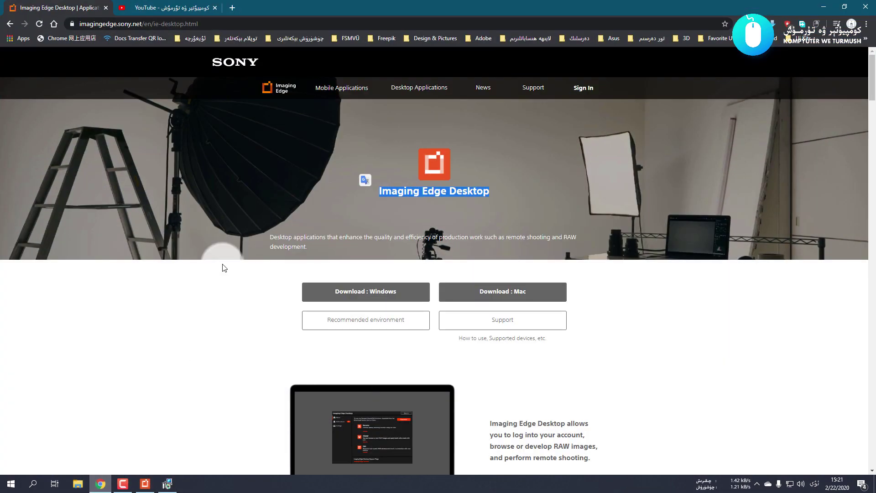
pyautogui.click(114, 9)
pyautogui.scroll(-1, 326, 274)
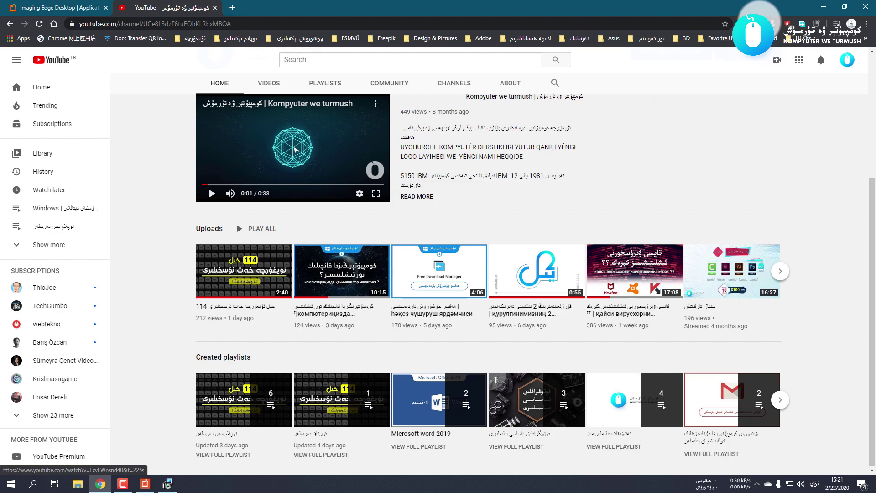
pyautogui.click(824, 11)
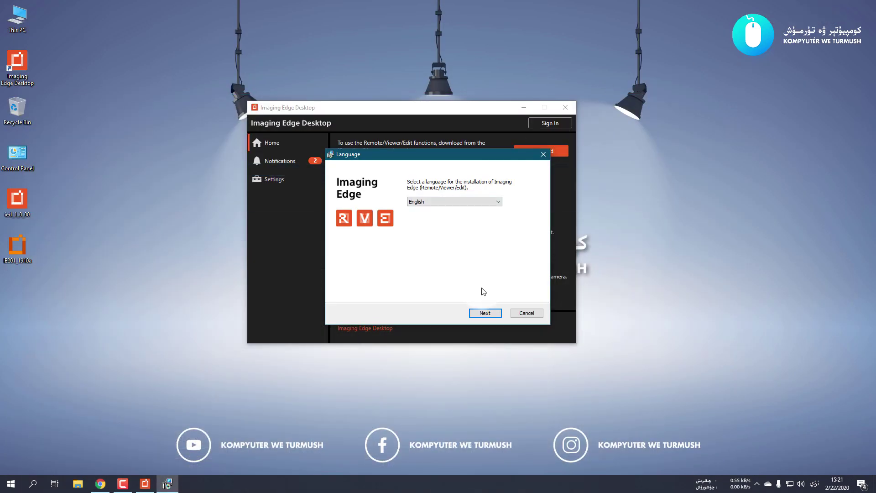
# Step: Choose English as the setup language, proceed past the welcome page, and agree to the license agreement and the privacy policy
pyautogui.click(475, 203)
pyautogui.click(491, 312)
pyautogui.click(486, 312)
pyautogui.click(347, 291)
pyautogui.click(495, 314)
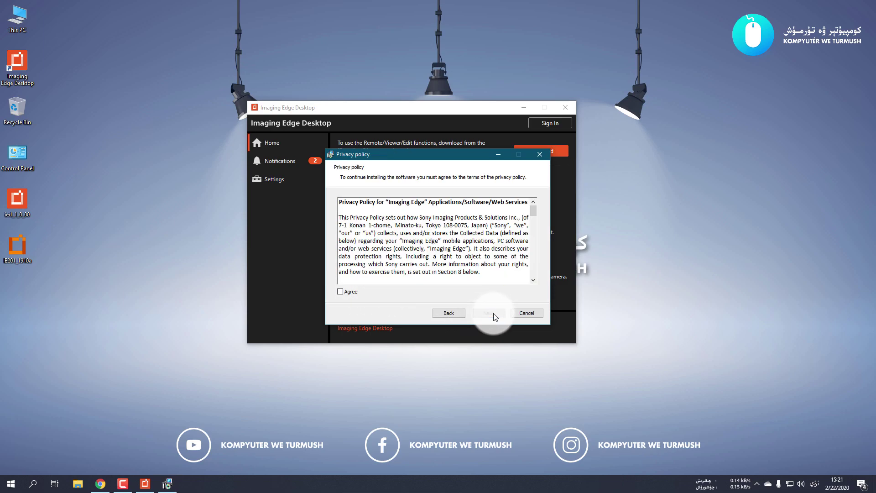
pyautogui.click(347, 291)
pyautogui.click(487, 314)
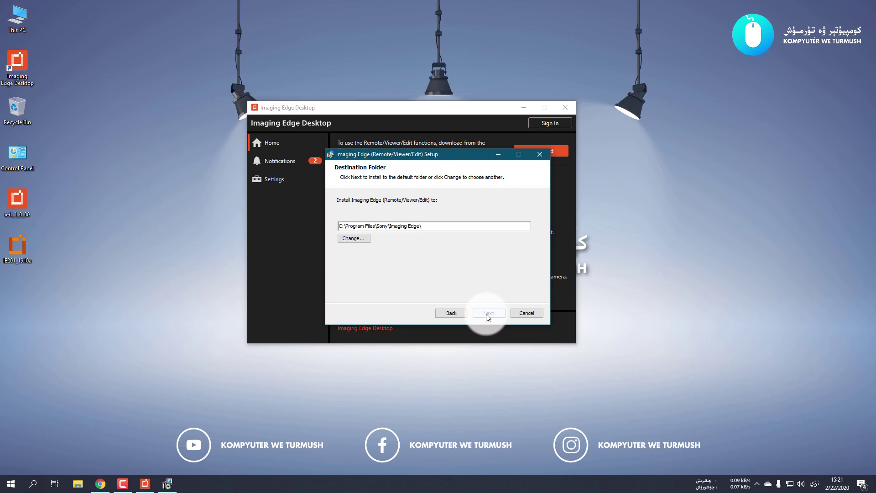
# Step: Install Imaging Edge (Remote/Viewer/Edit) to C:\Program Files\Sony\Imaging Edge\, allow the Sony Remote Camera Driver, and finish the setup
pyautogui.click(489, 313)
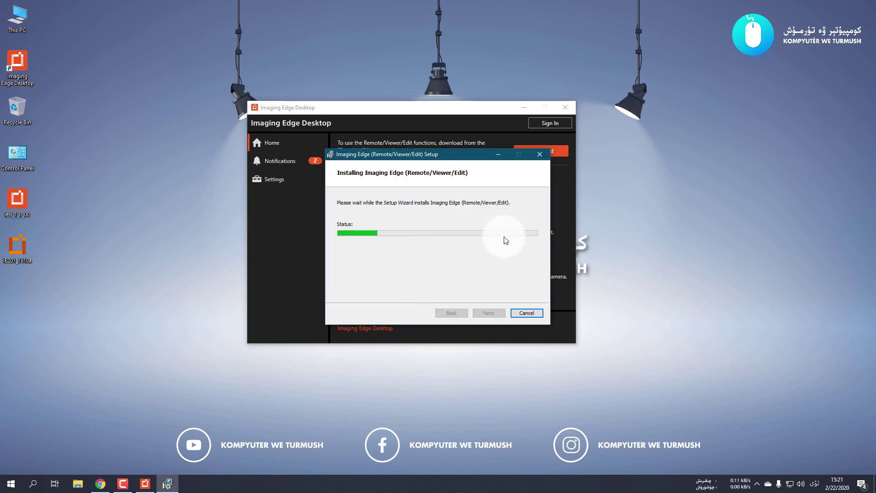
pyautogui.moveTo(404, 173); pyautogui.dragTo(393, 194)
pyautogui.click(474, 248)
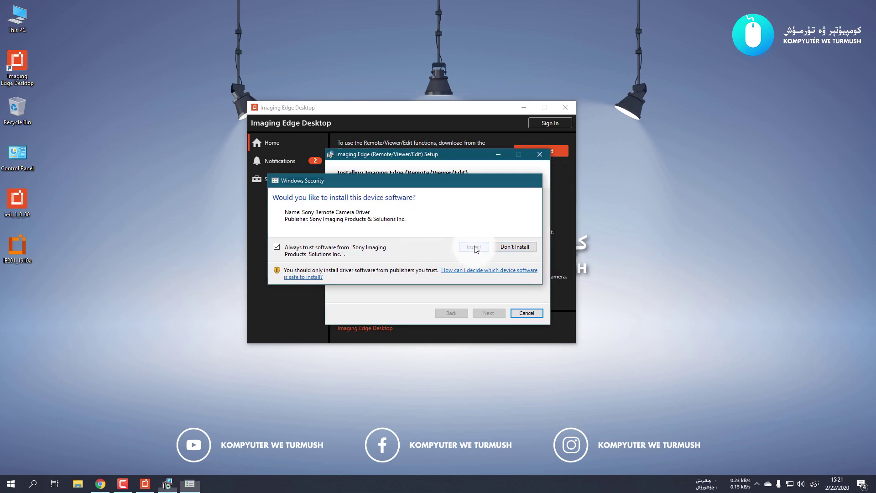
pyautogui.click(488, 313)
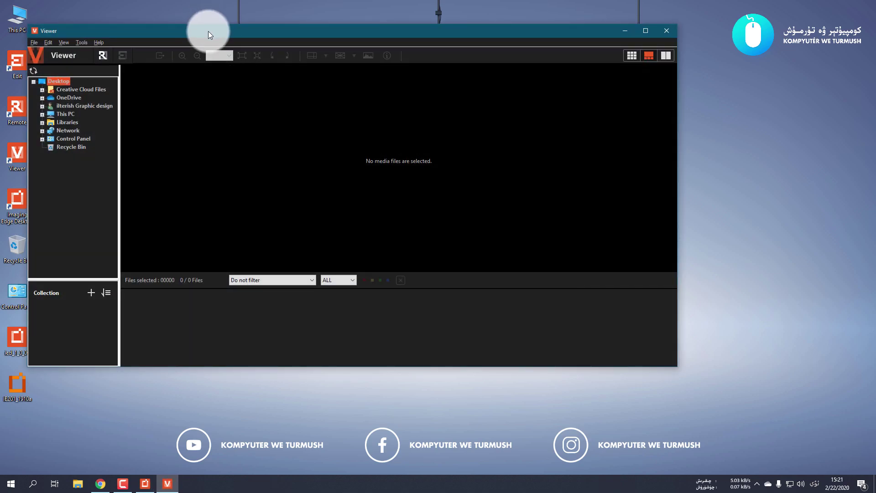
# Step: Dismiss the Imaging Edge survey in Viewer and close both Viewer and Imaging Edge Desktop
pyautogui.moveTo(208, 31); pyautogui.dragTo(277, 46)
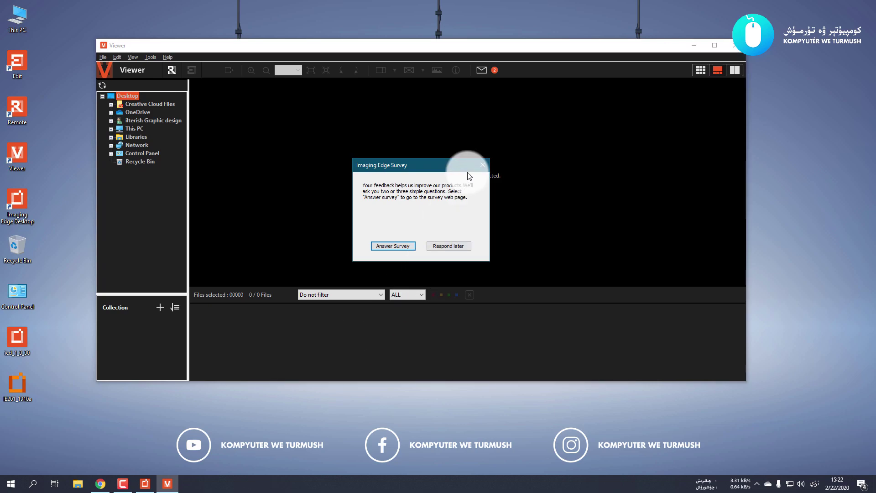
pyautogui.click(482, 165)
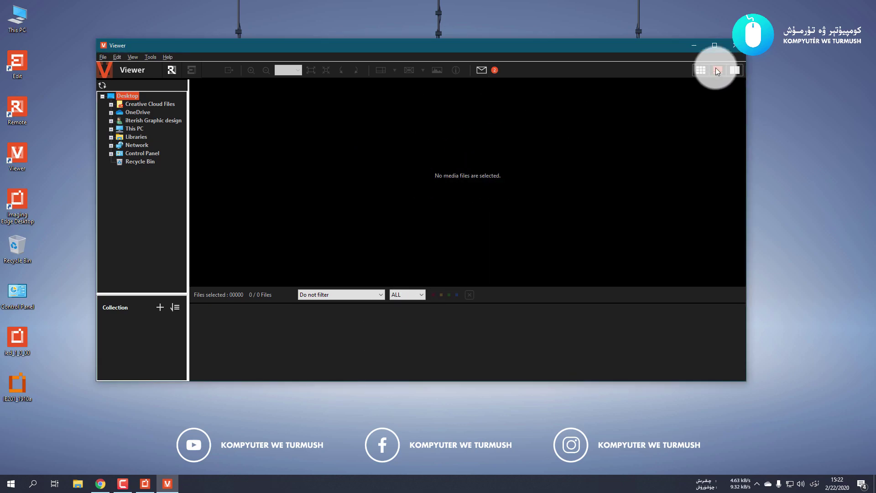
pyautogui.click(735, 45)
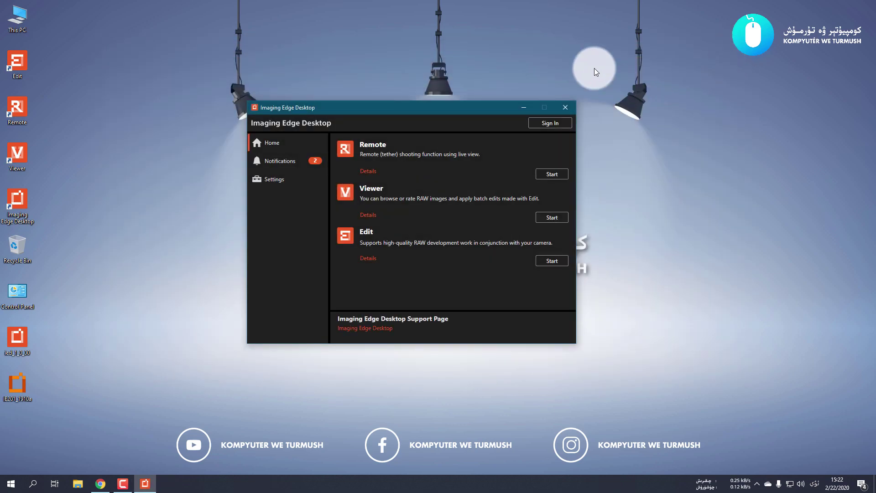
pyautogui.click(566, 106)
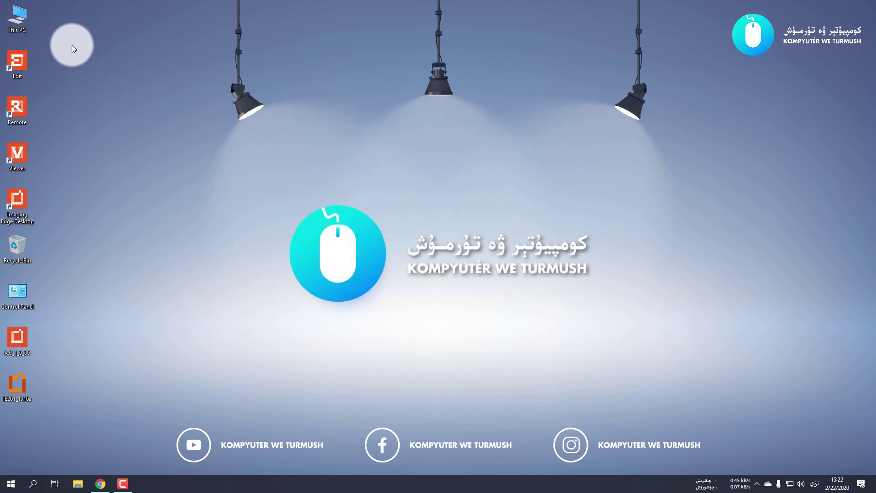
pyautogui.moveTo(25, 159); pyautogui.dragTo(9, 164)
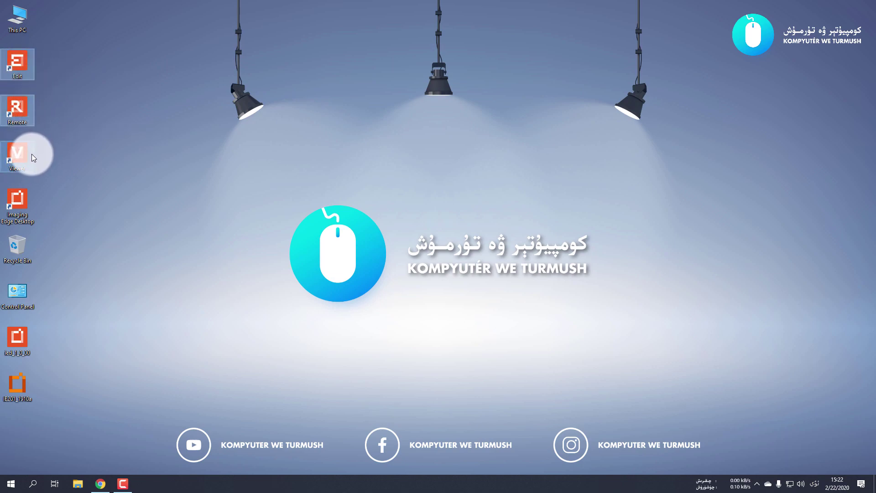
pyautogui.moveTo(37, 46); pyautogui.dragTo(53, 229)
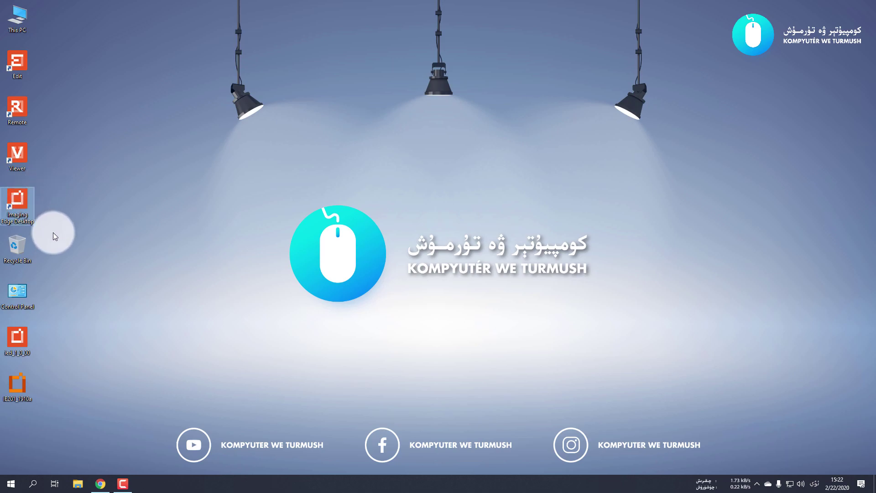
# Step: Uninstall Imaging Edge Desktop through Control Panel, letting running applications be closed automatically, and close Programs and Features
pyautogui.click(22, 294)
pyautogui.doubleClick(22, 293)
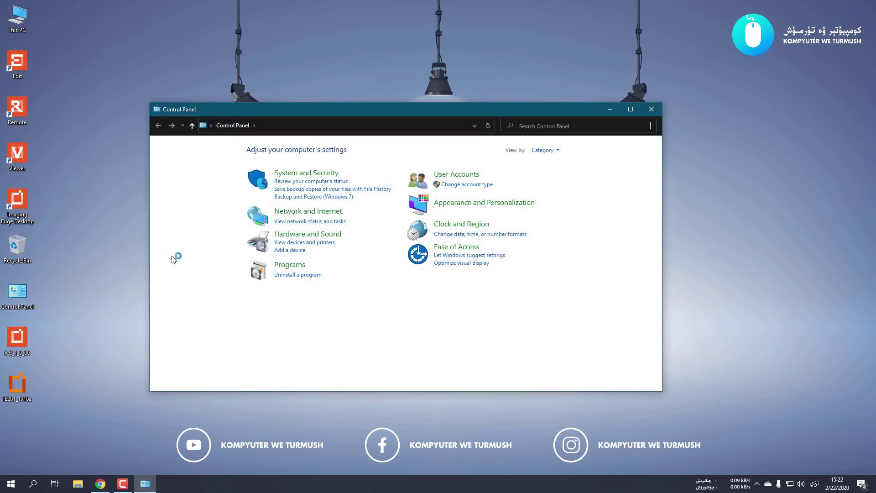
pyautogui.click(282, 274)
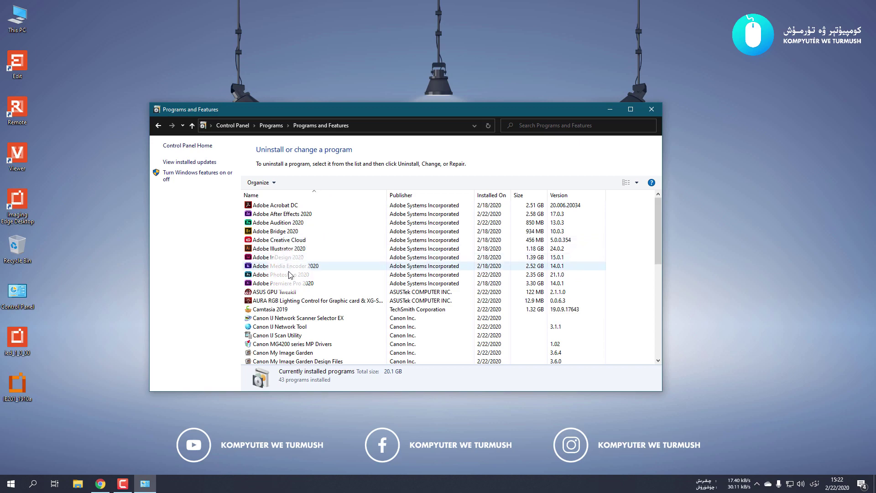
pyautogui.scroll(-8, 292, 286)
pyautogui.scroll(3, 290, 281)
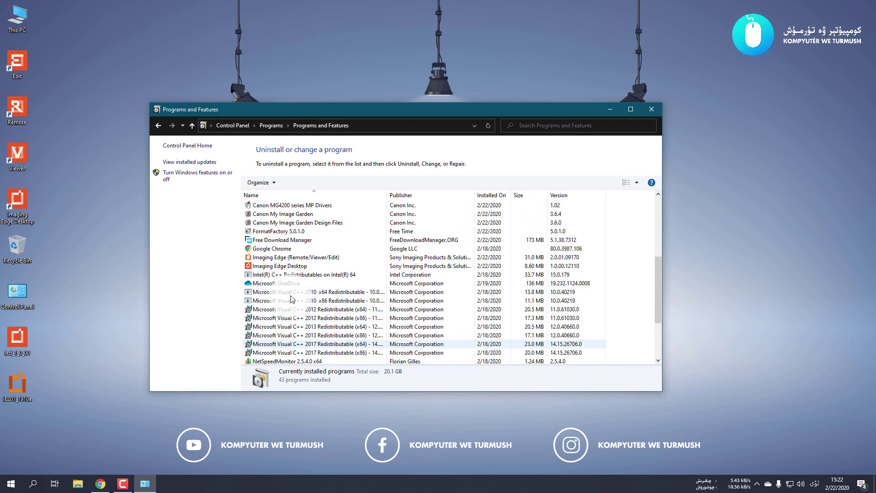
pyautogui.doubleClick(281, 267)
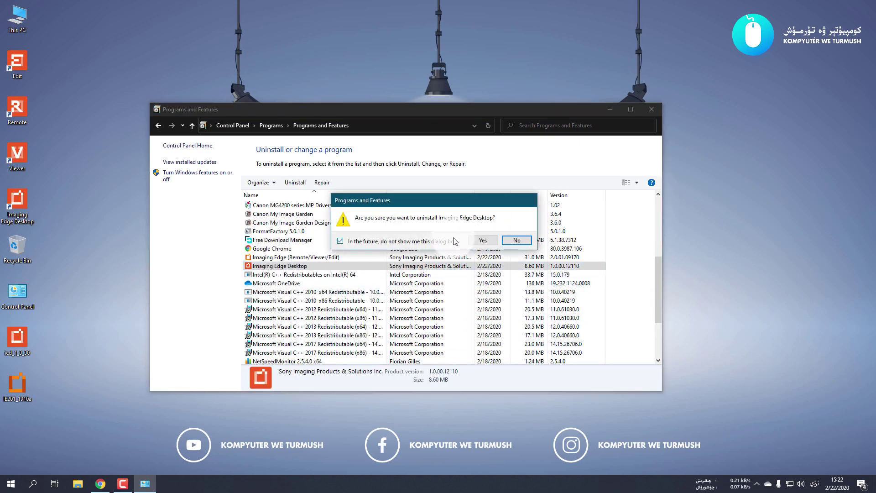
pyautogui.click(493, 239)
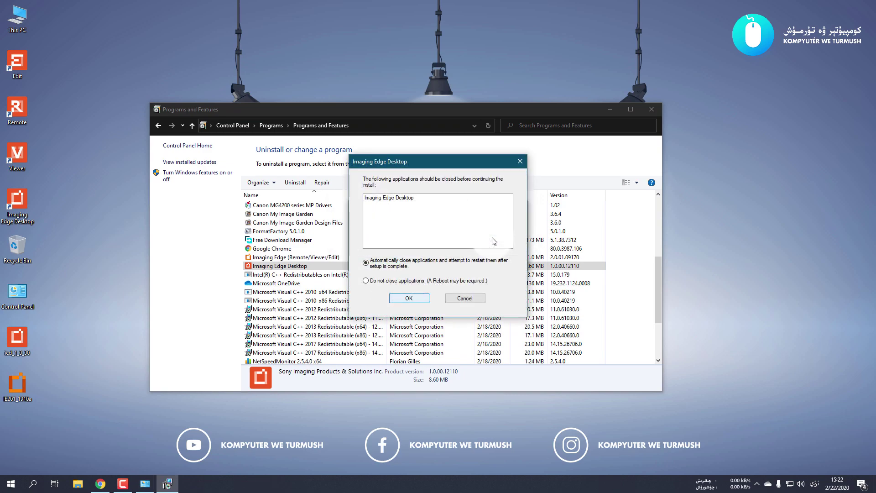
pyautogui.click(409, 298)
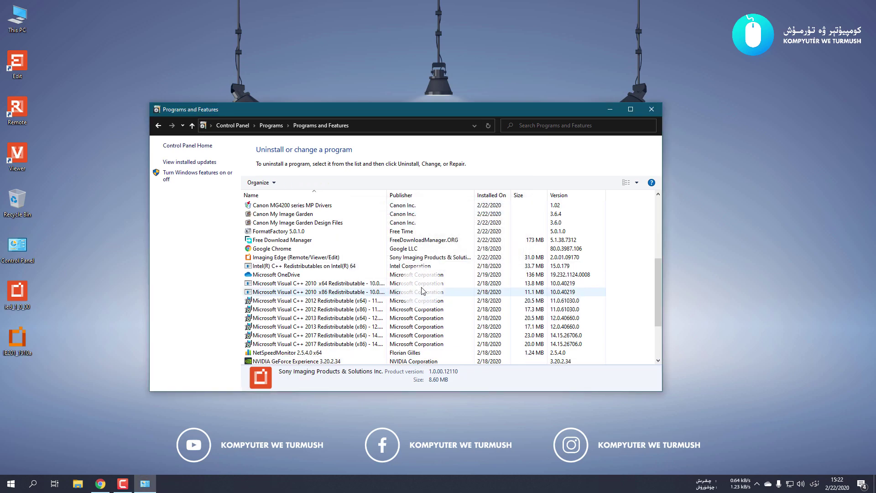
pyautogui.click(652, 109)
pyautogui.moveTo(86, 60); pyautogui.dragTo(9, 168)
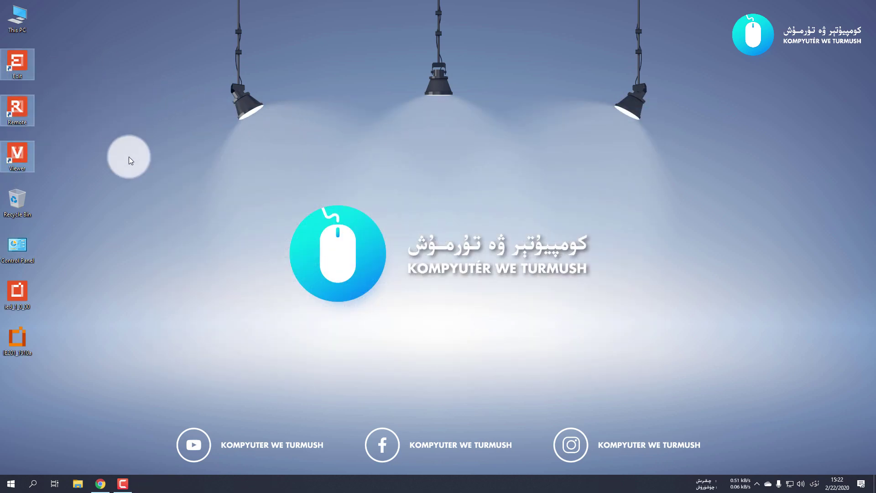
pyautogui.click(129, 157)
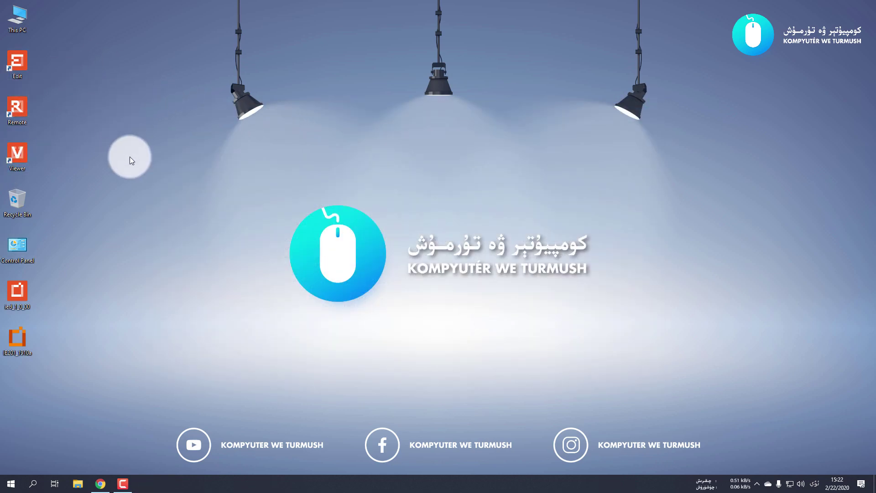
# Step: Check the file size in the properties of the ied_1_0_00 installer on the desktop
pyautogui.click(14, 297)
pyautogui.rightClick(16, 295)
pyautogui.click(54, 288)
pyautogui.moveTo(120, 339); pyautogui.dragTo(62, 339)
pyautogui.click(148, 461)
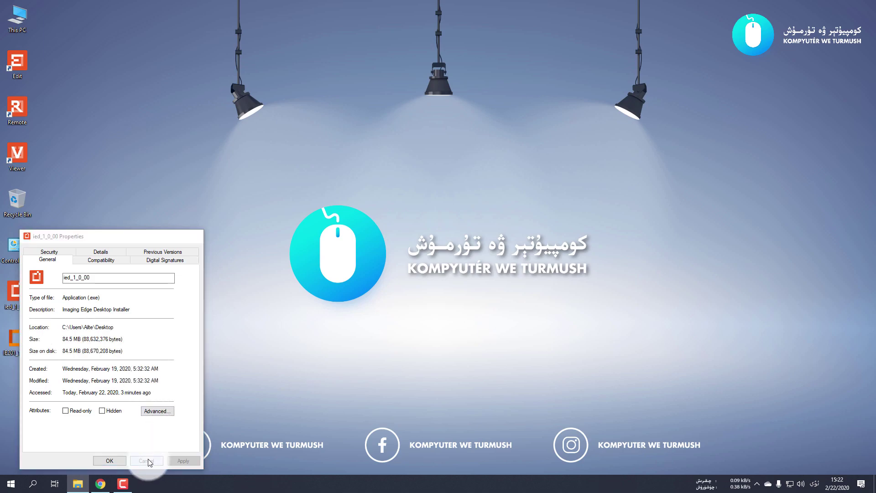
pyautogui.click(156, 287)
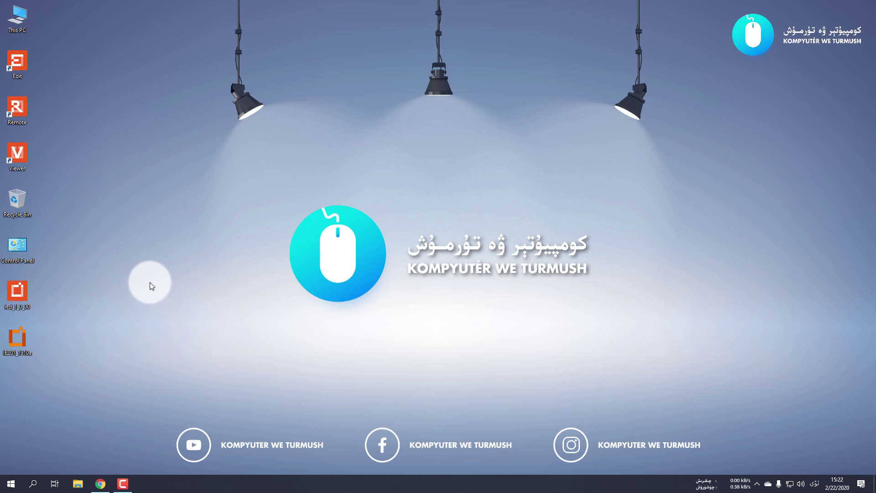
# Step: Switch to Chrome, review the Imaging Edge Desktop page including the Edit section, and minimize the browser
pyautogui.click(100, 484)
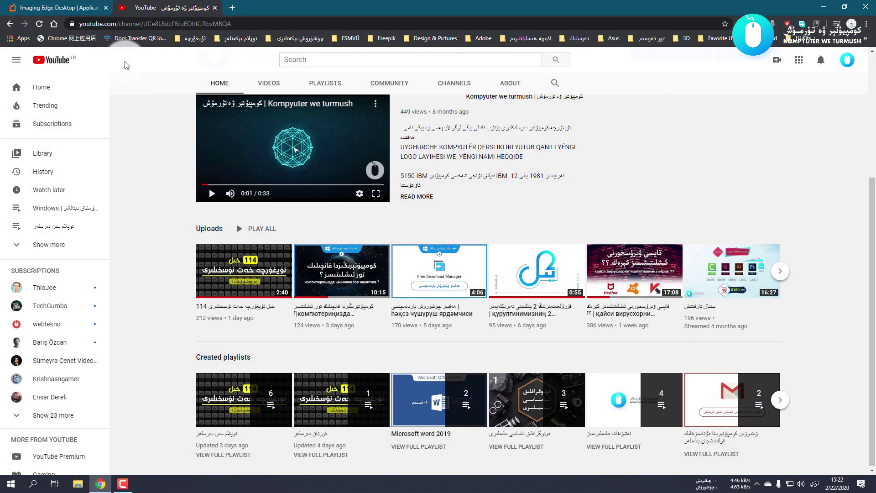
pyautogui.click(60, 7)
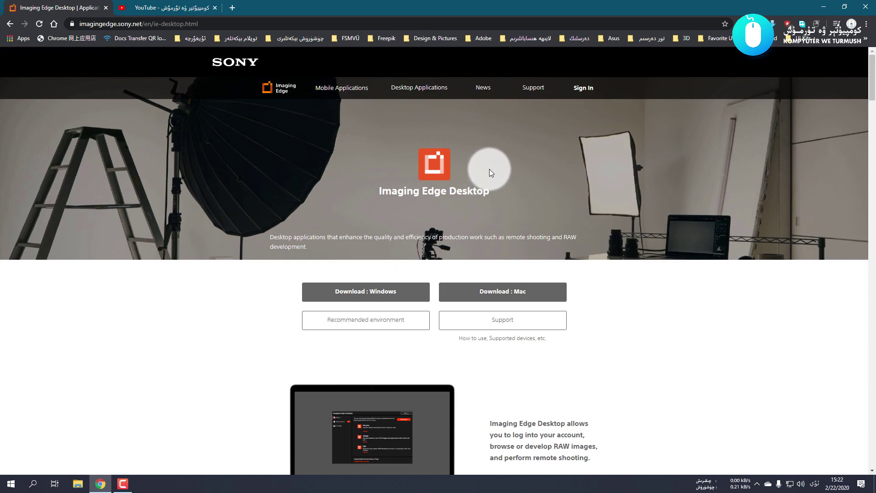
pyautogui.click(436, 90)
pyautogui.scroll(-20, 539, 162)
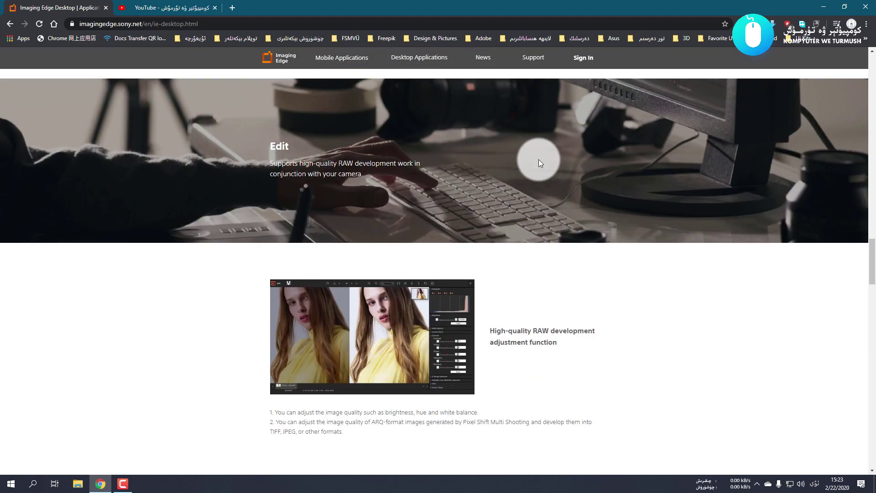
pyautogui.moveTo(872, 259); pyautogui.dragTo(845, 48)
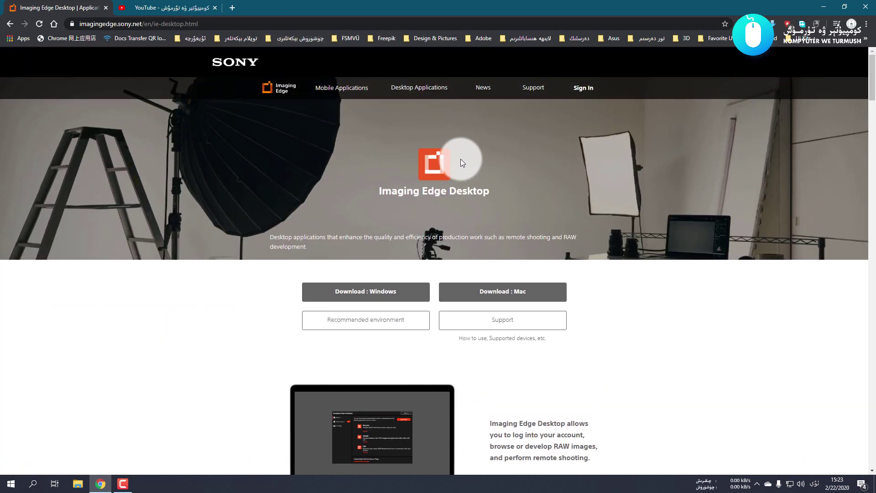
pyautogui.click(822, 5)
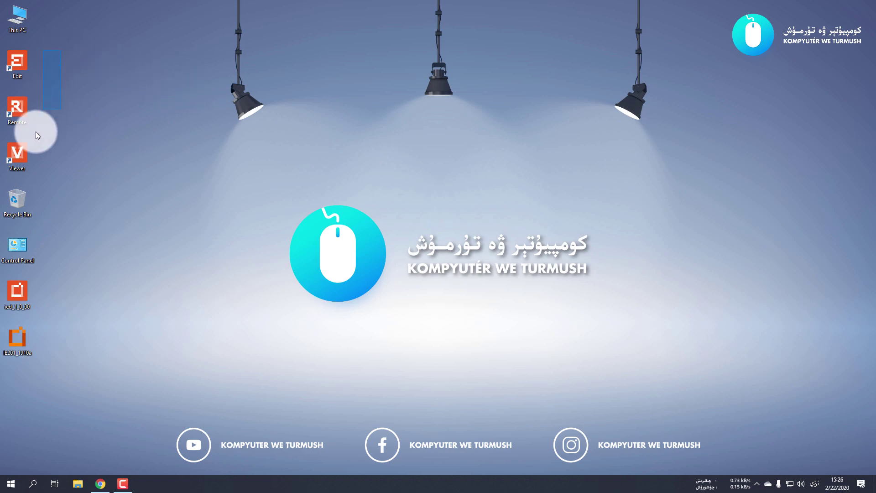
# Step: Launch Remote from the desktop and connect to the ILCE-6300 camera over USB
pyautogui.doubleClick(23, 105)
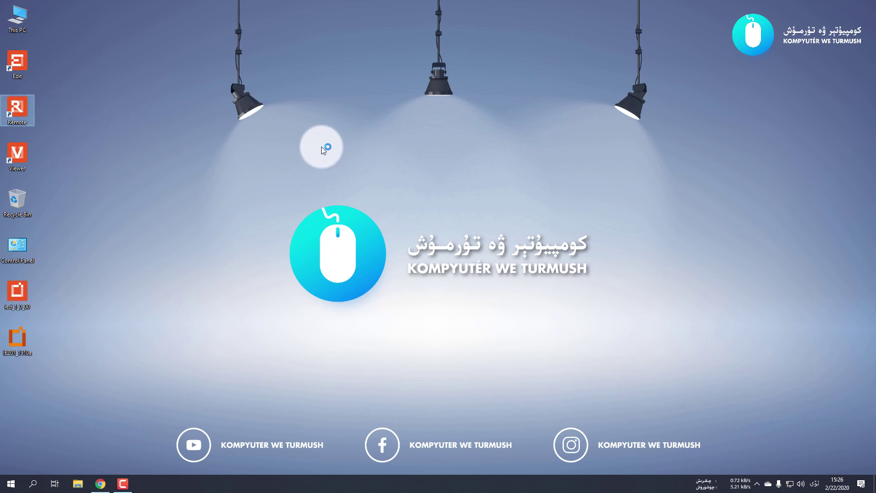
pyautogui.doubleClick(292, 162)
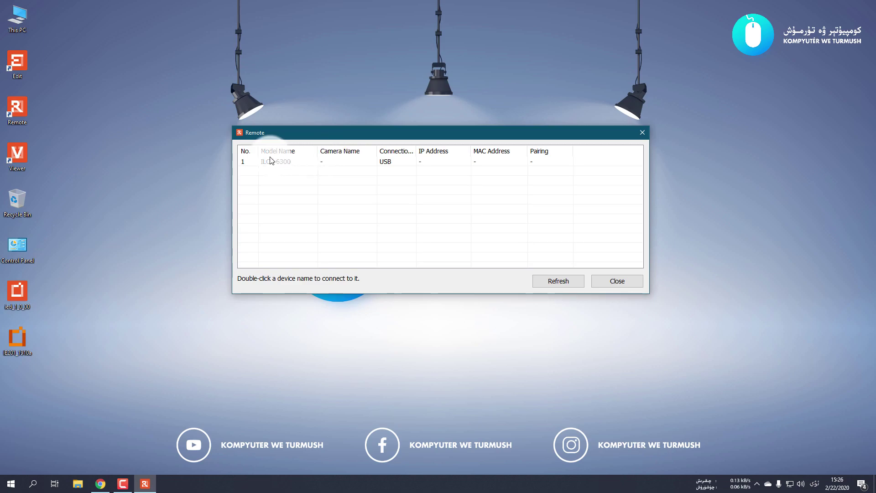
pyautogui.click(284, 165)
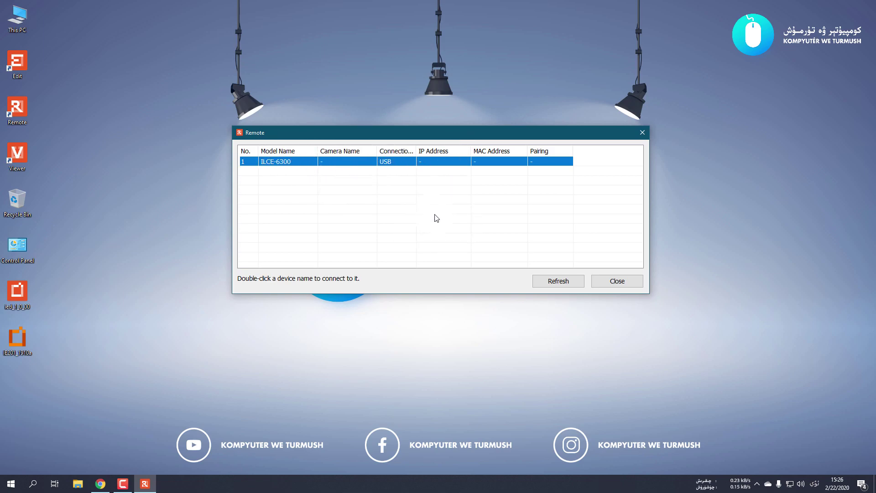
pyautogui.doubleClick(428, 162)
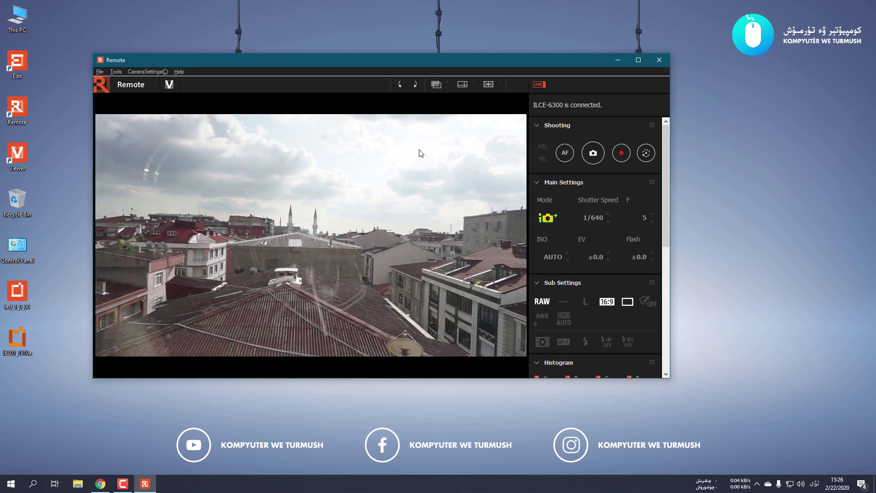
# Step: Reposition the Remote window on the desktop and enlarge it for a bigger live view
pyautogui.moveTo(406, 67); pyautogui.dragTo(406, 67)
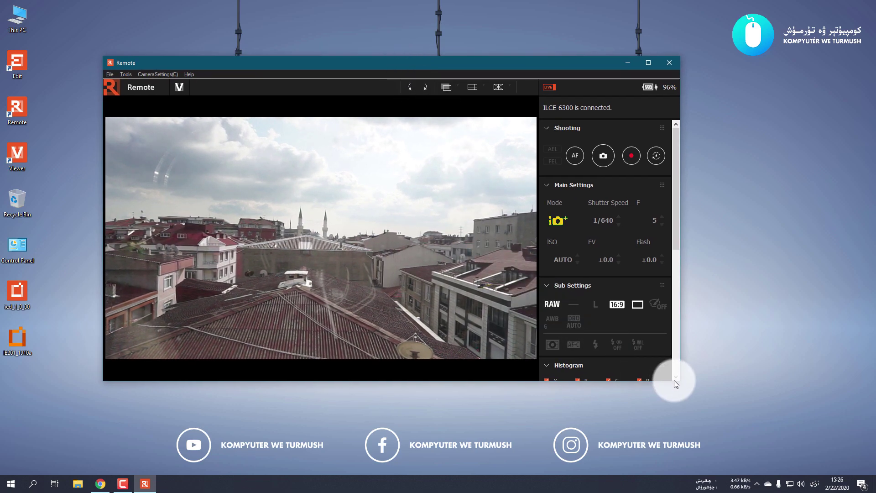
pyautogui.moveTo(680, 382); pyautogui.dragTo(791, 426)
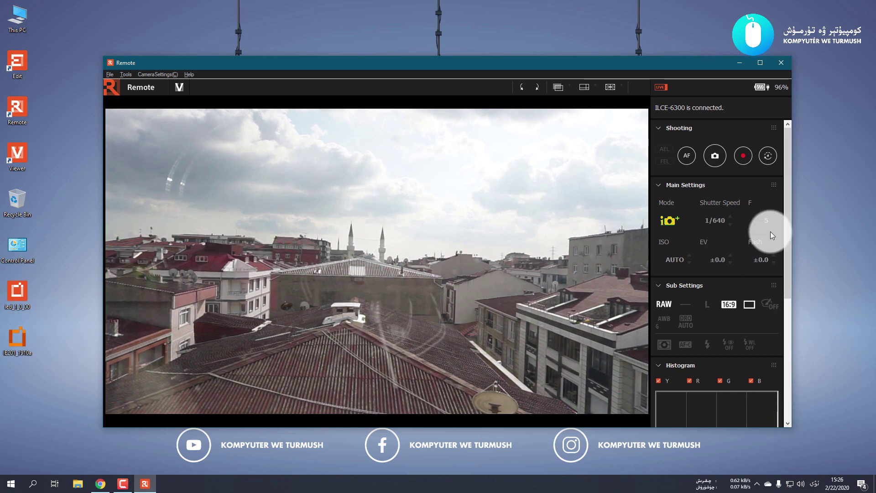
# Step: Turn the live view off and back on in Remote, and move the Remote window slightly up on the desktop
pyautogui.moveTo(787, 190); pyautogui.dragTo(800, 167)
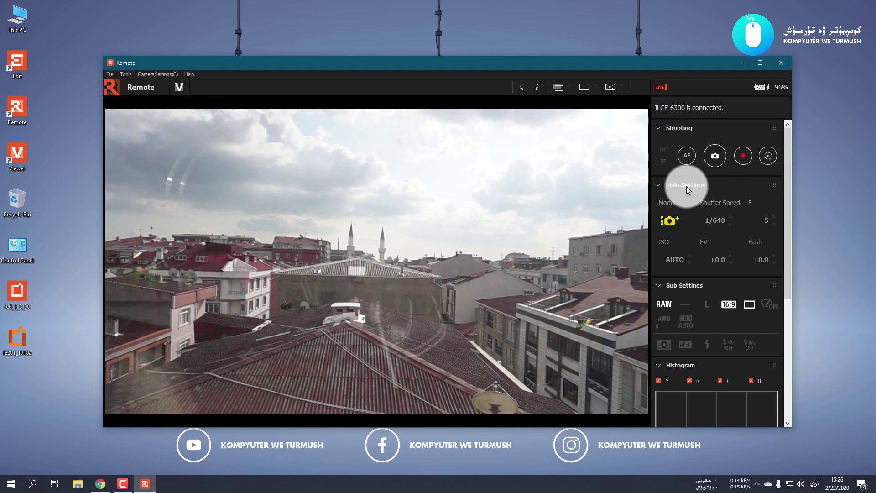
pyautogui.click(664, 305)
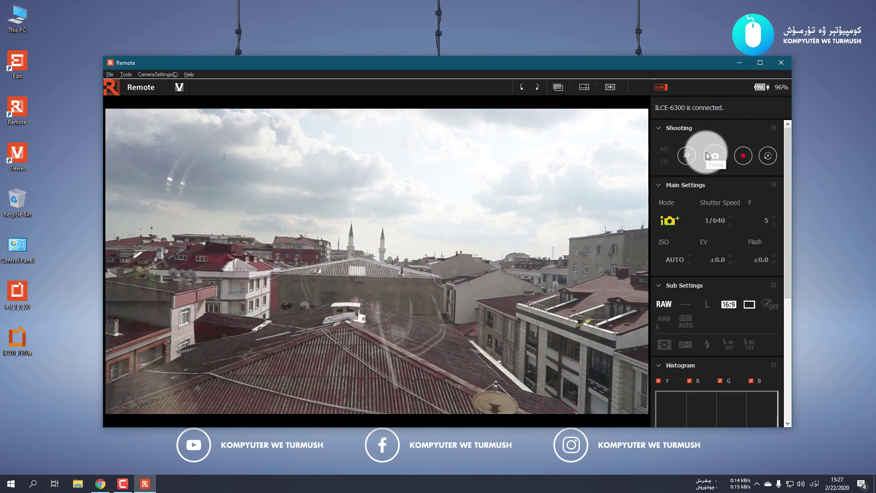
pyautogui.click(661, 87)
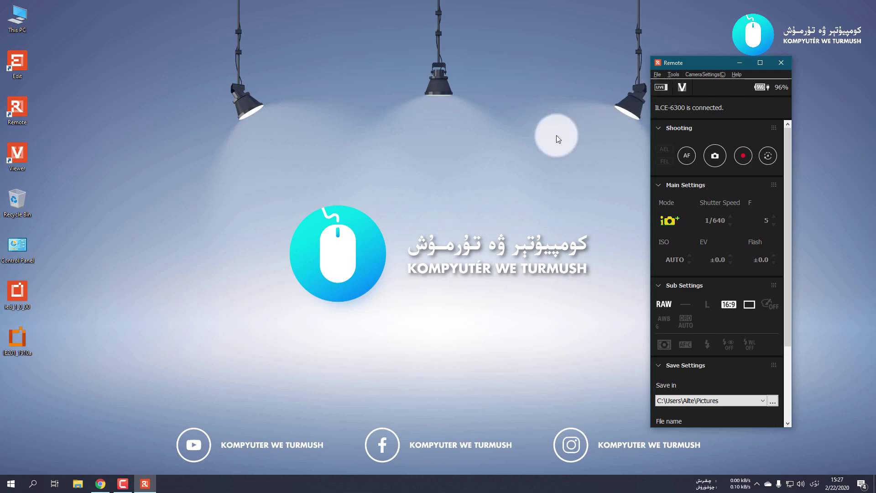
pyautogui.moveTo(681, 64); pyautogui.dragTo(687, 49)
pyautogui.click(667, 72)
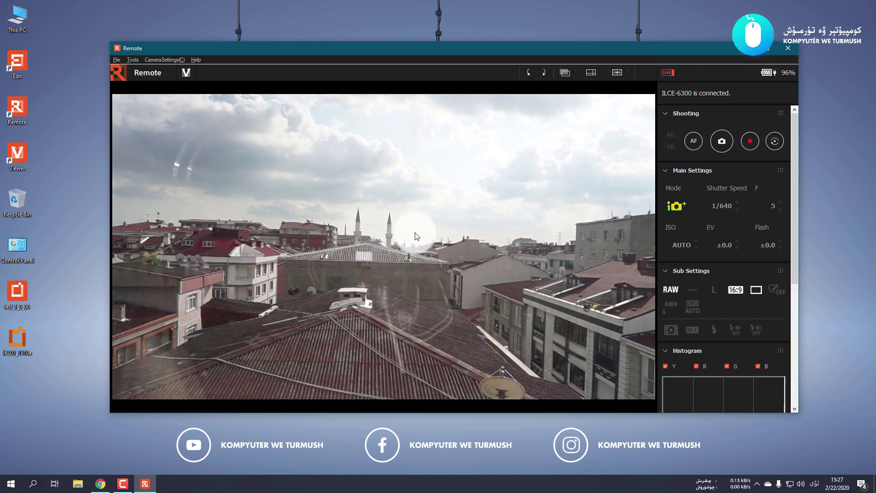
# Step: Check Remote's histogram and save settings, take a photo with the connected camera, and reposition the Viewer window
pyautogui.scroll(-3, 739, 206)
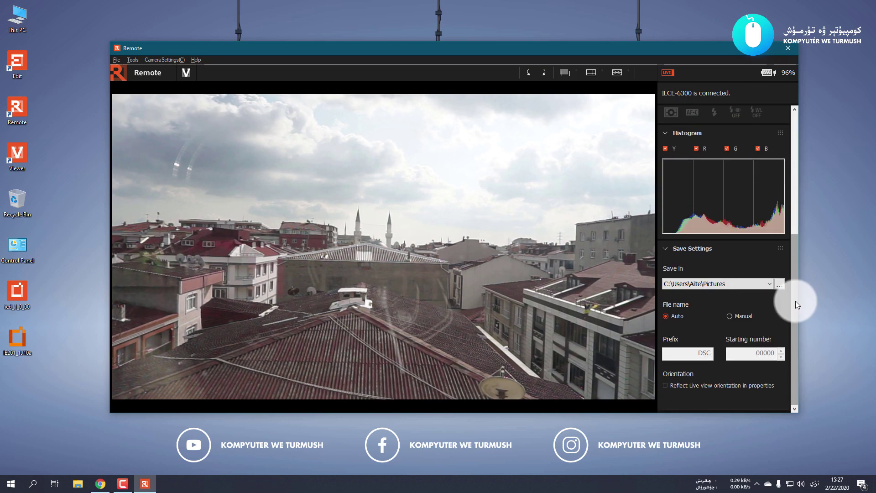
pyautogui.scroll(3, 796, 299)
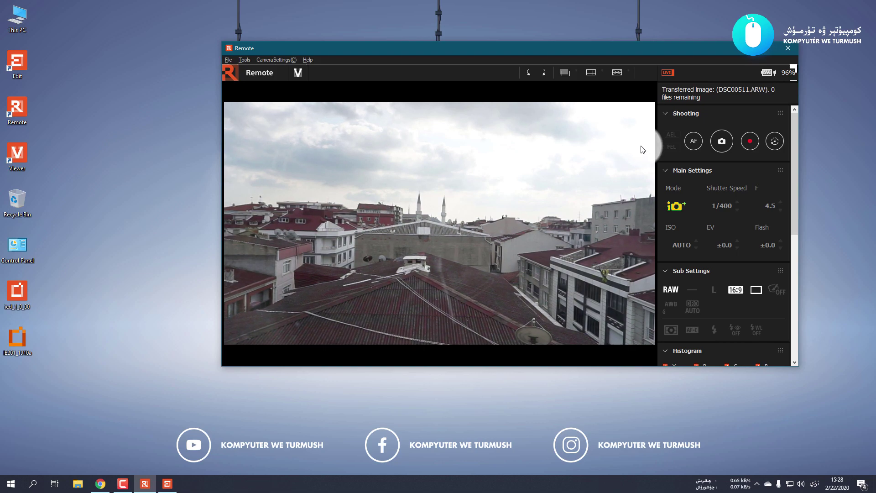
pyautogui.click(724, 142)
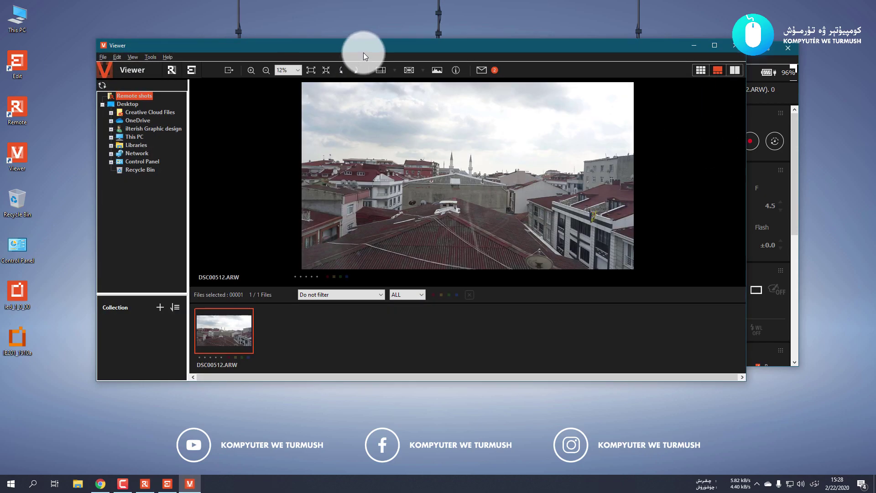
pyautogui.moveTo(363, 53); pyautogui.dragTo(340, 61)
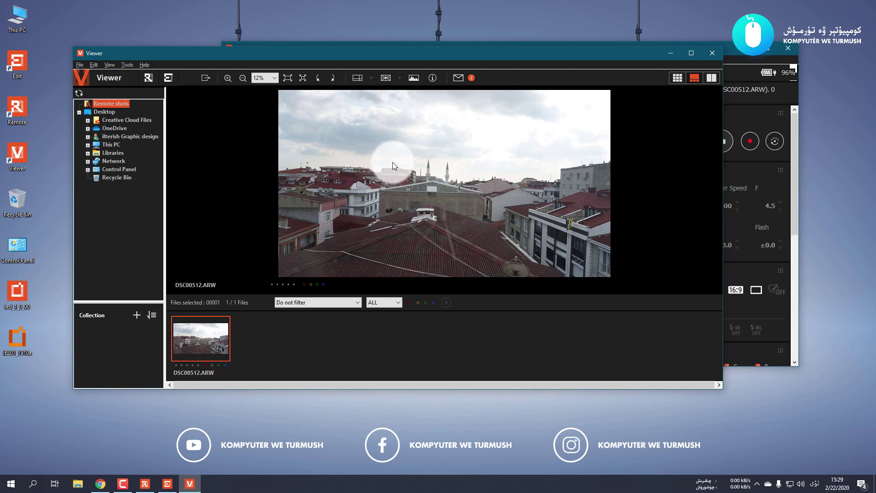
# Step: Examine the details of the captured photo DSC00512.ARW in Viewer by enlarging it, and return to the full view
pyautogui.click(302, 77)
pyautogui.moveTo(348, 160); pyautogui.dragTo(447, 221)
pyautogui.scroll(1, 406, 144)
pyautogui.scroll(-3, 410, 146)
pyautogui.scroll(4, 415, 148)
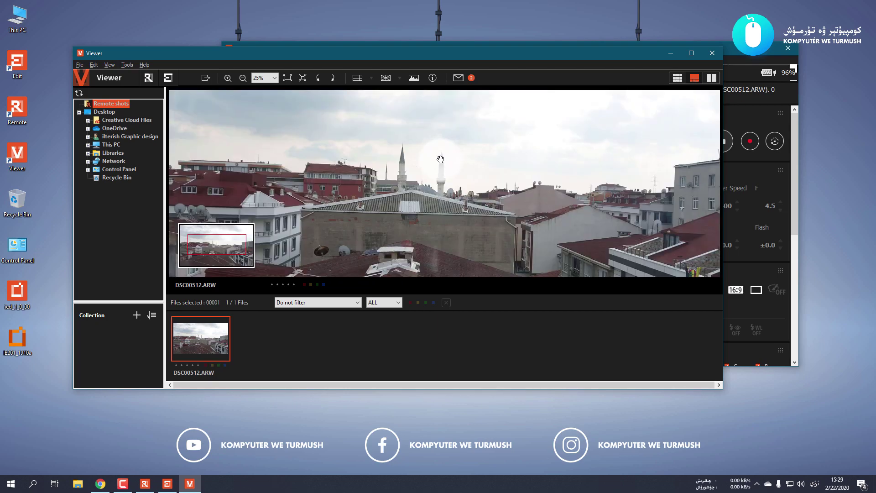
pyautogui.scroll(-5, 413, 160)
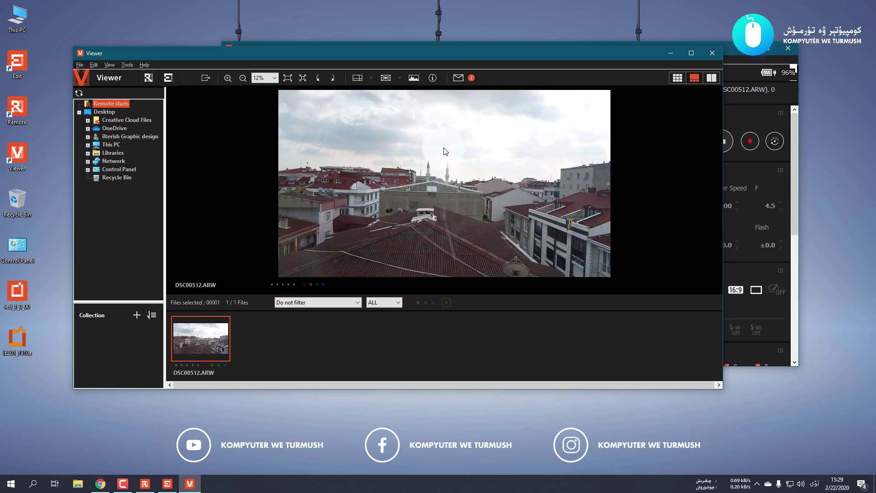
# Step: Close Viewer, switch to Edit, and restore its maximized window to a smaller size
pyautogui.click(714, 53)
pyautogui.click(168, 483)
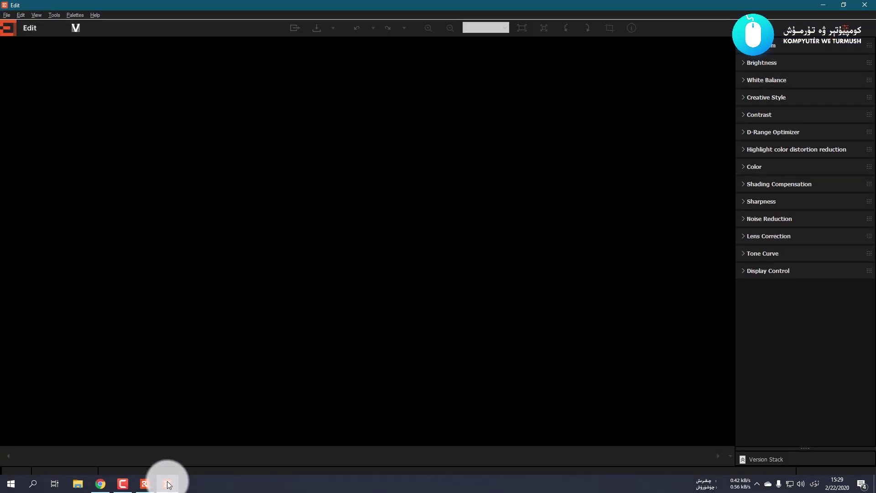
pyautogui.doubleClick(432, 14)
# Step: Check the folder where Remote saves transferred photos in its Save Settings
pyautogui.moveTo(794, 166); pyautogui.dragTo(791, 263)
pyautogui.scroll(-2, 791, 262)
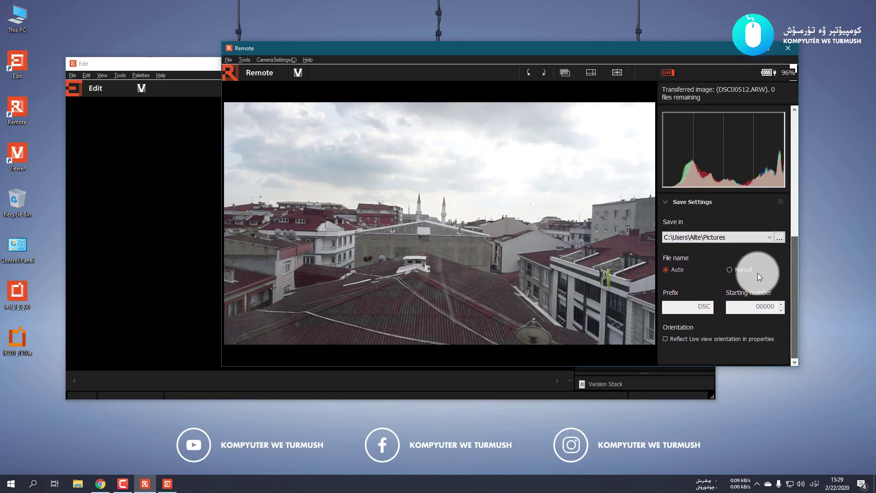
pyautogui.click(740, 237)
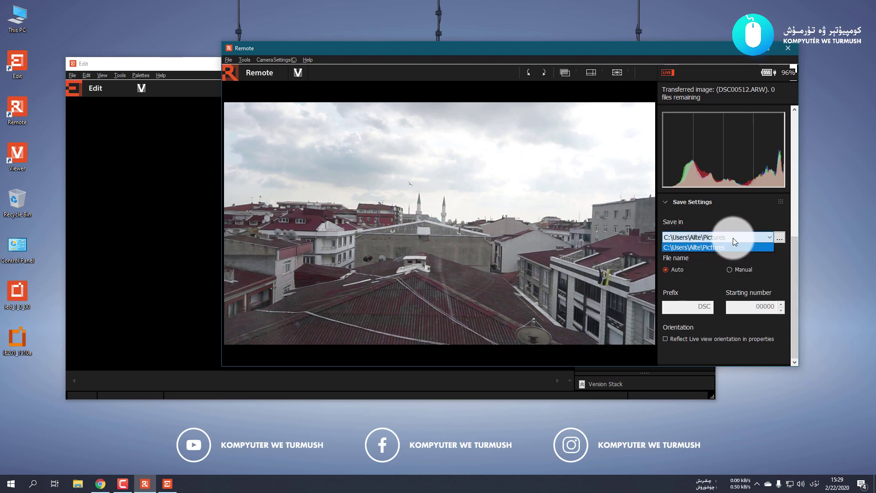
# Step: Switch to Edit and open the photo DSC00511 from the Pictures folder
pyautogui.click(199, 151)
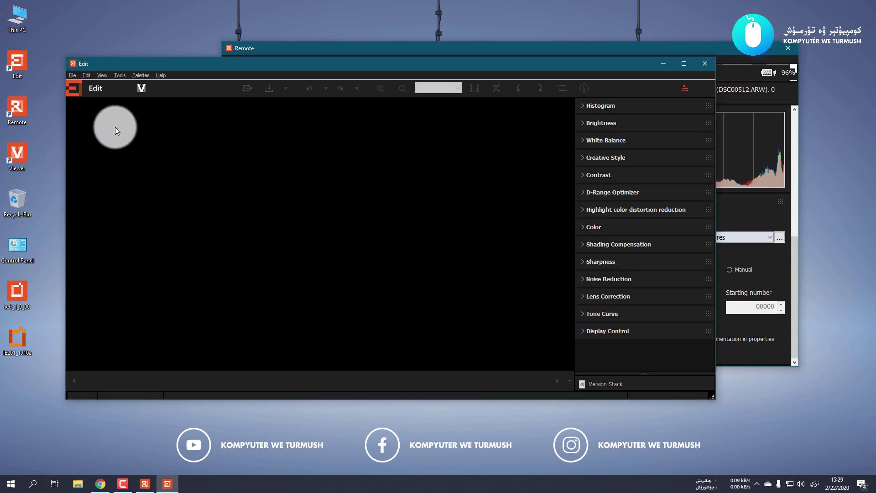
pyautogui.click(71, 75)
pyautogui.click(88, 86)
pyautogui.scroll(3, 102, 168)
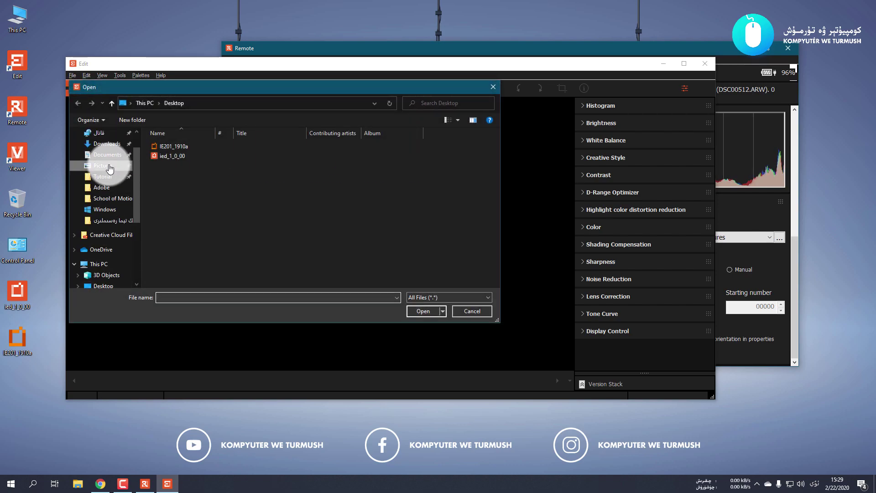
pyautogui.click(109, 167)
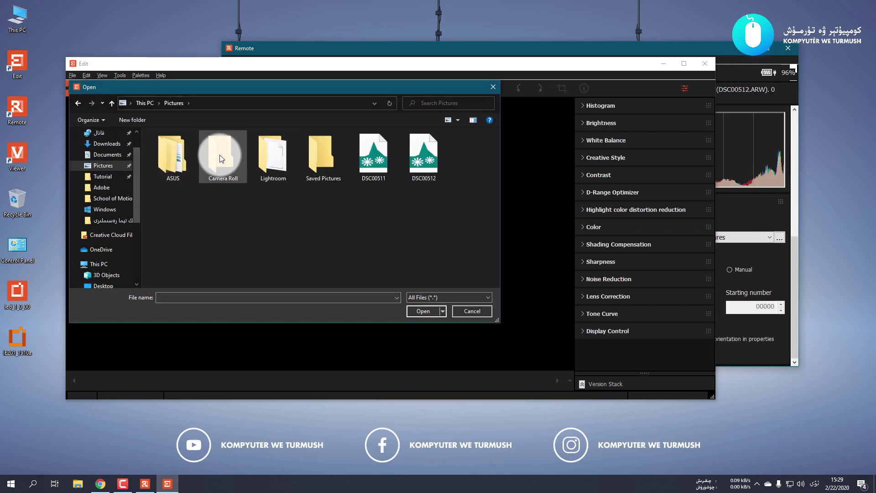
pyautogui.doubleClick(376, 163)
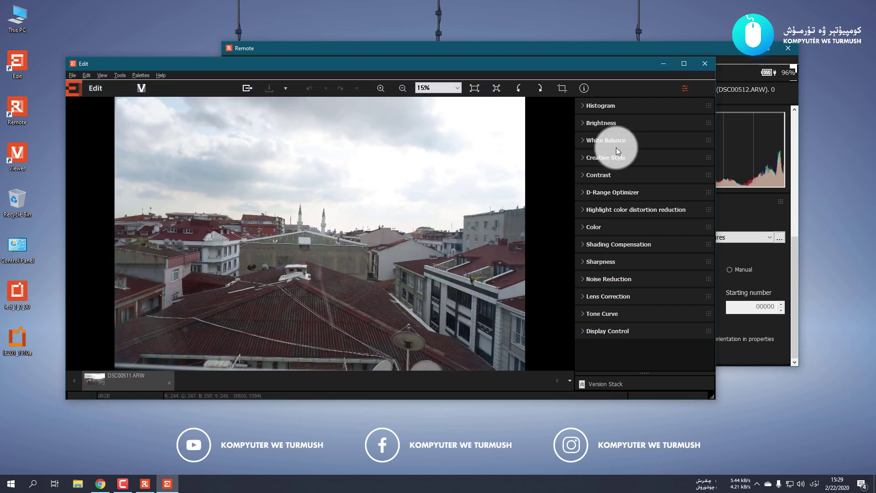
# Step: Show the photo's histogram and raise its brightness to +0.94 EV
pyautogui.click(583, 106)
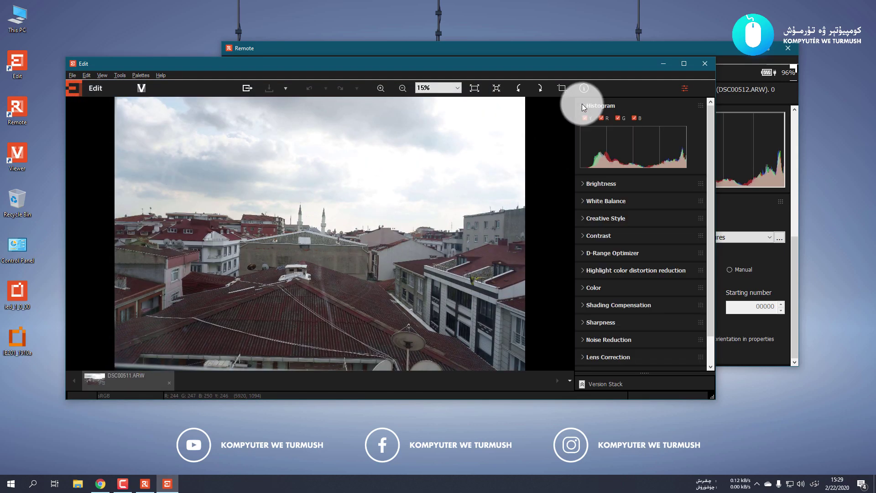
pyautogui.click(584, 183)
pyautogui.moveTo(626, 197); pyautogui.dragTo(632, 199)
# Step: Set the D-Range Optimizer to Manual with an amount of 58
pyautogui.scroll(-2, 591, 206)
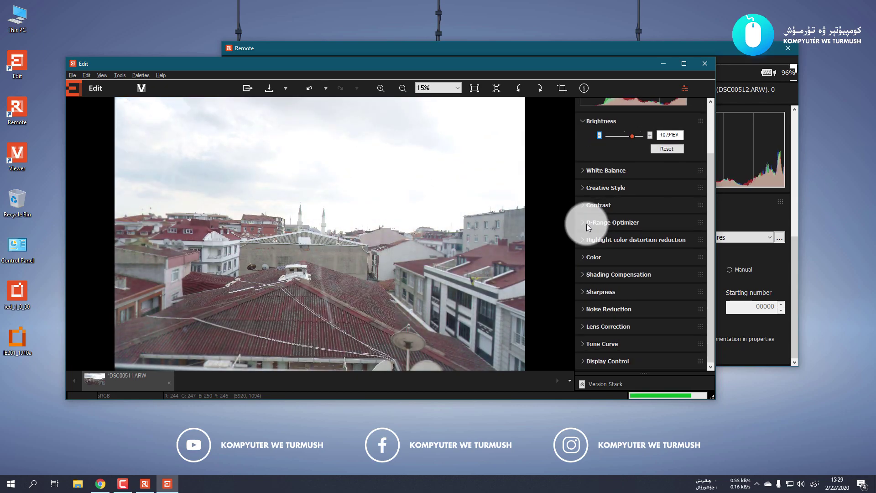
pyautogui.click(583, 223)
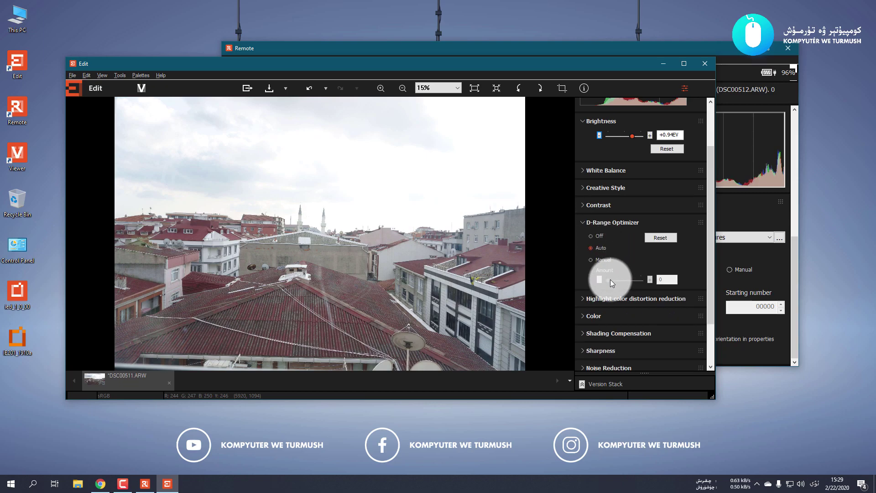
pyautogui.click(602, 260)
pyautogui.moveTo(608, 280); pyautogui.dragTo(628, 281)
# Step: Set Noise Reduction to Manual with an amount of 69
pyautogui.scroll(-2, 580, 251)
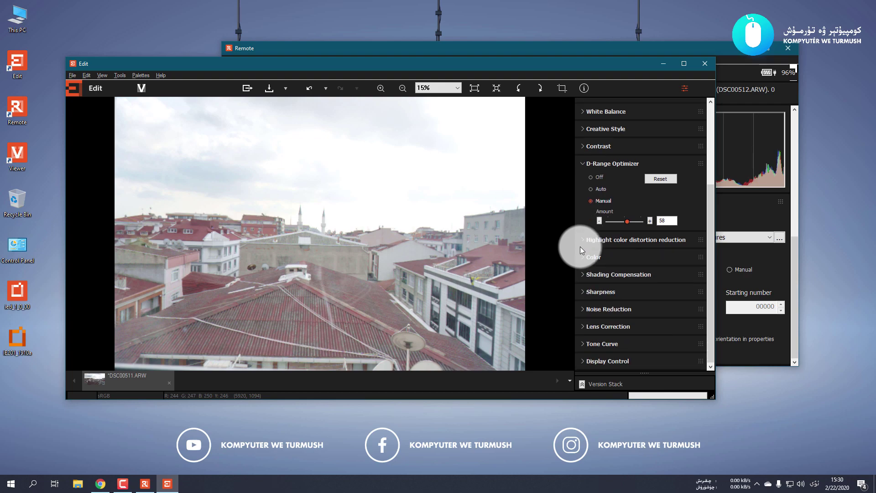
pyautogui.click(593, 313)
pyautogui.scroll(-1, 592, 311)
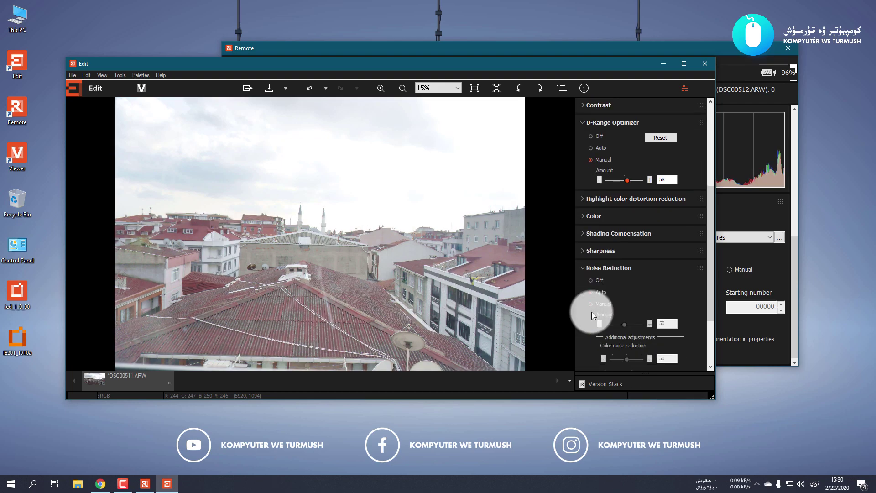
pyautogui.moveTo(615, 318); pyautogui.dragTo(632, 324)
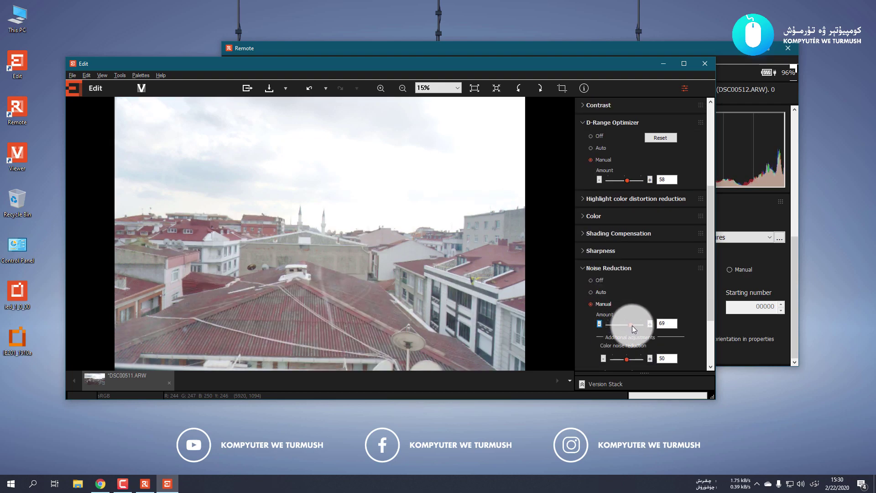
# Step: Inspect the adjusted photo's rooftops and minarets up close at 200% and 100%, and return to the full view
pyautogui.click(336, 247)
pyautogui.click(318, 226)
pyautogui.click(313, 219)
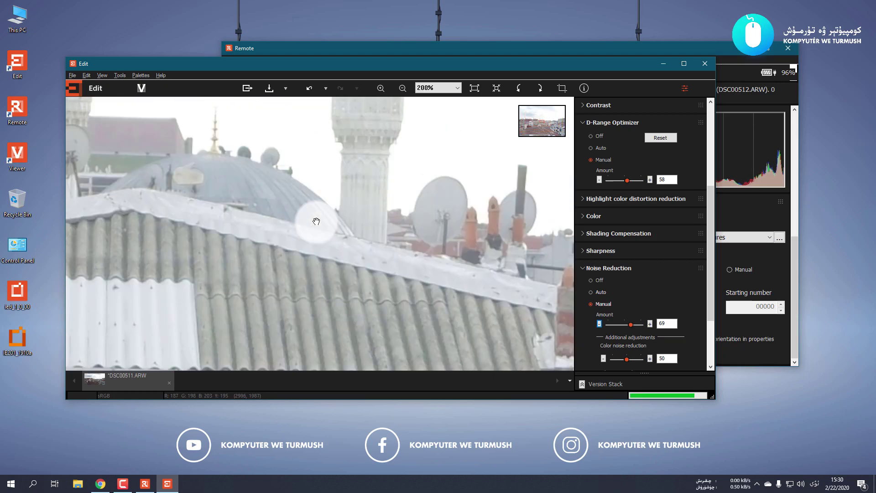
pyautogui.moveTo(314, 219); pyautogui.dragTo(342, 234)
pyautogui.click(329, 228)
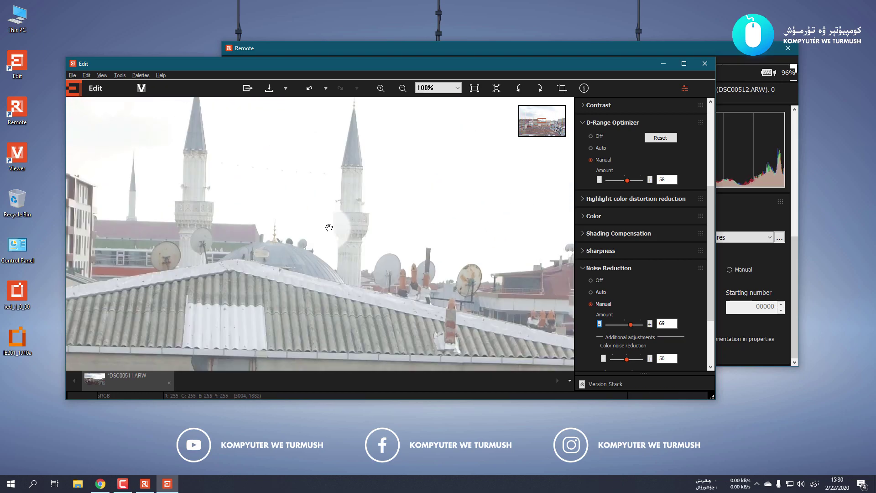
pyautogui.click(330, 228)
# Step: Close Edit and Remote to return to the desktop
pyautogui.hotkey('ctrl', 's')
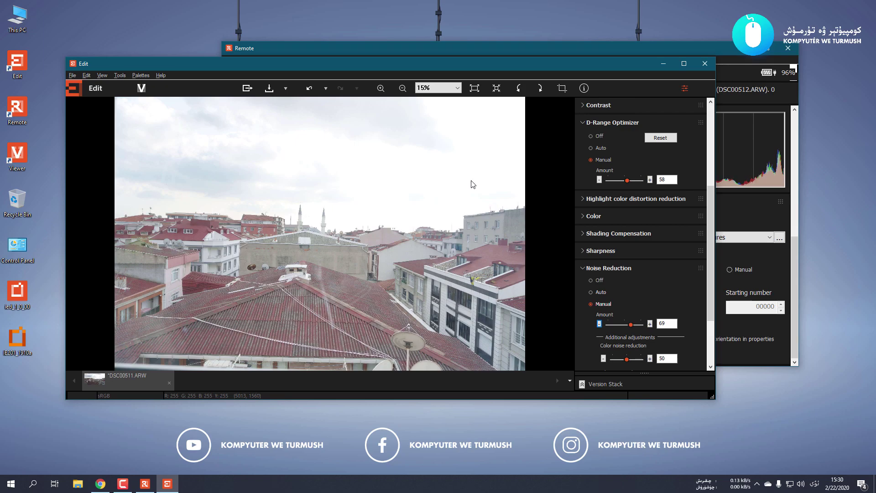
pyautogui.click(702, 66)
pyautogui.click(416, 247)
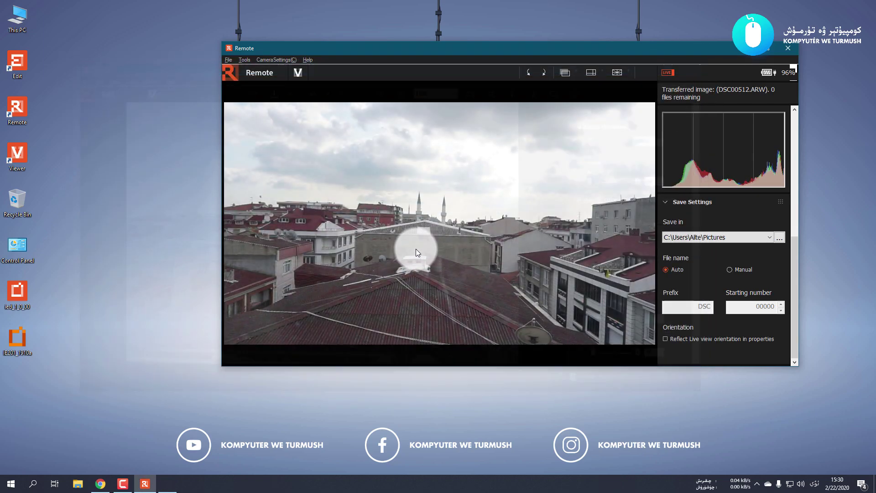
pyautogui.click(792, 49)
pyautogui.moveTo(359, 61); pyautogui.dragTo(561, 322)
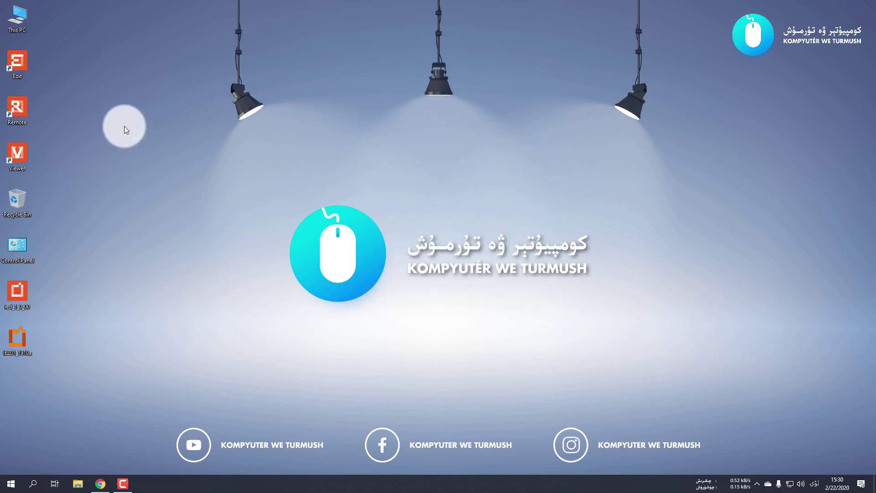
pyautogui.click(17, 109)
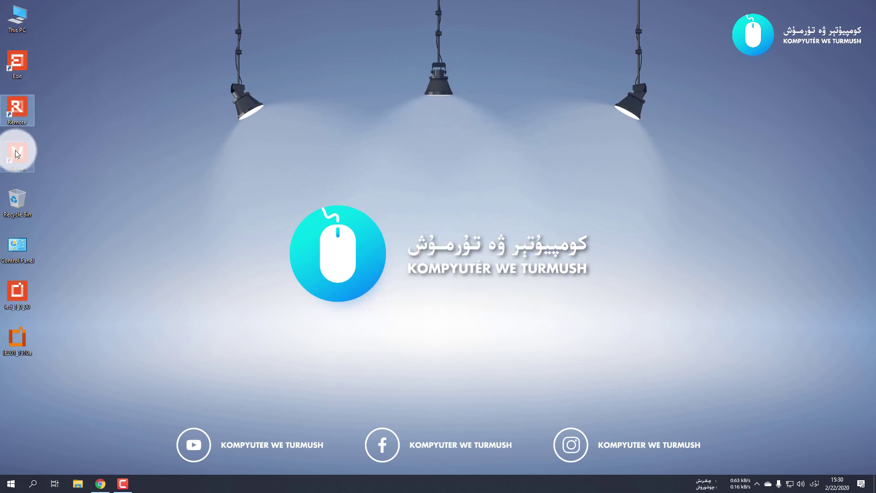
pyautogui.moveTo(45, 50); pyautogui.dragTo(9, 170)
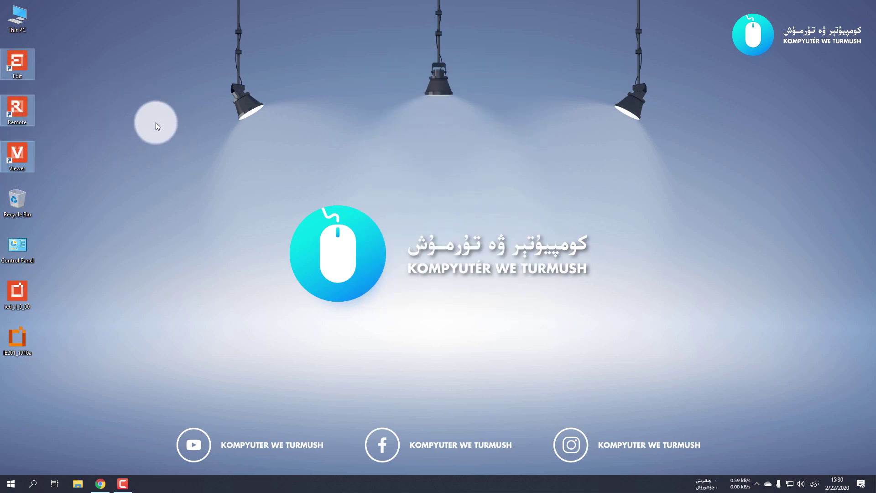
pyautogui.click(165, 118)
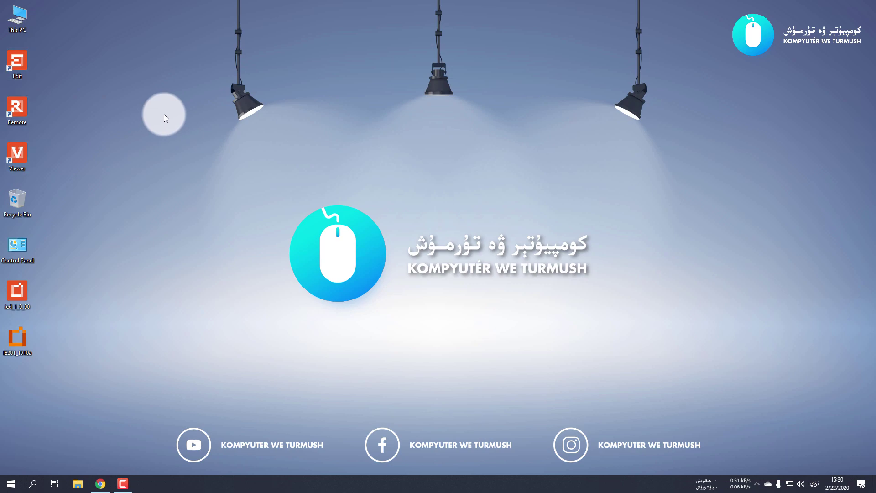